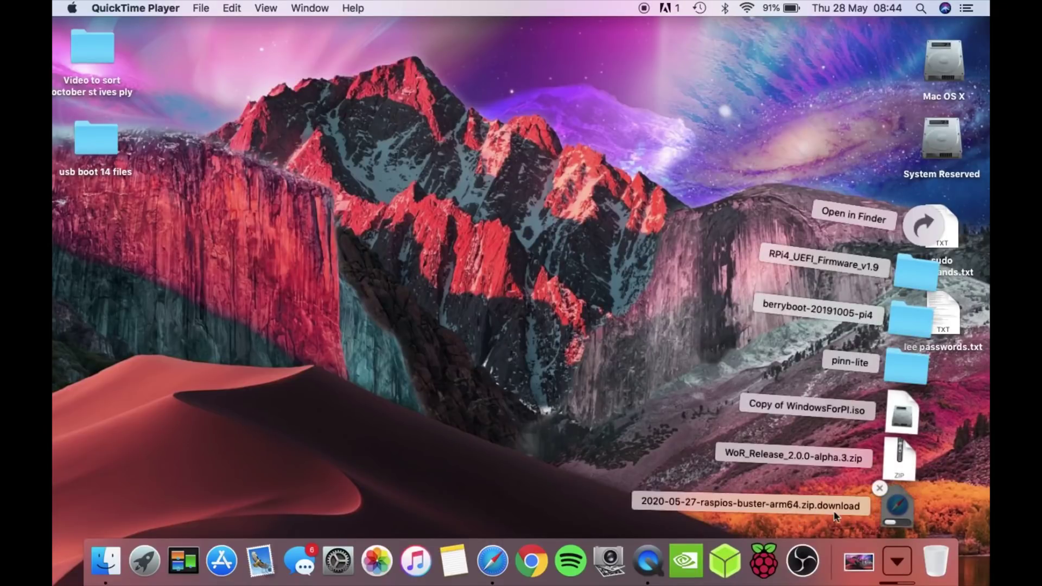
Switch from the Finder desktop to Safari's YouTube Studio channel videos list
left_click(496, 561)
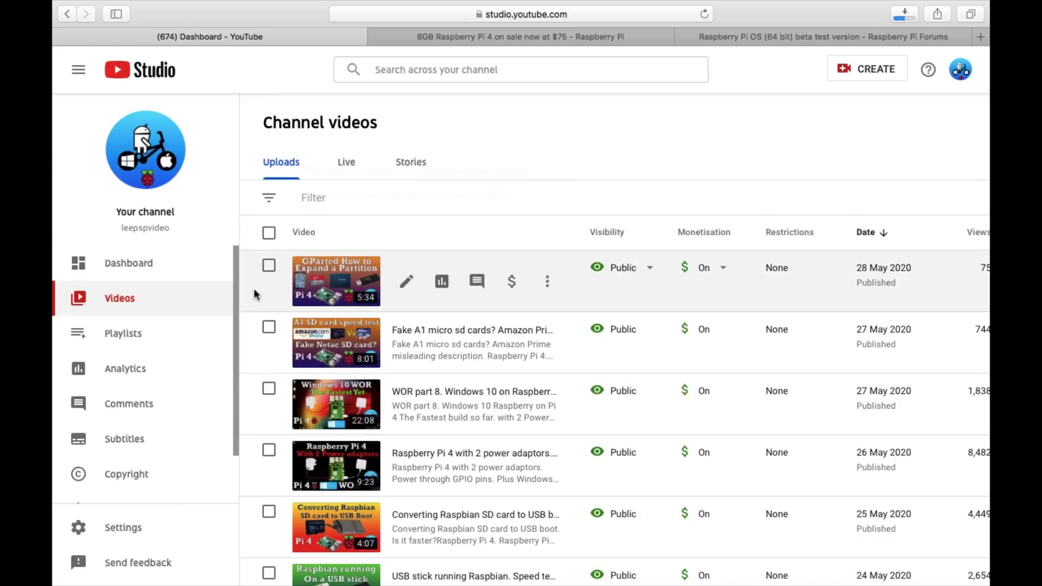
Open the GParted partition video's details and view its published comments
left_click(372, 268)
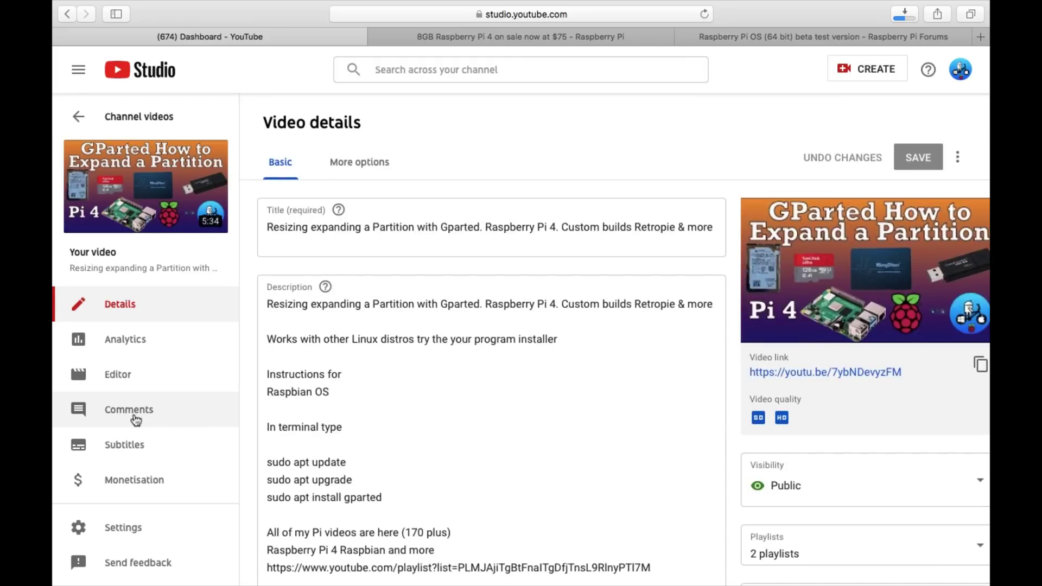
left_click(134, 417)
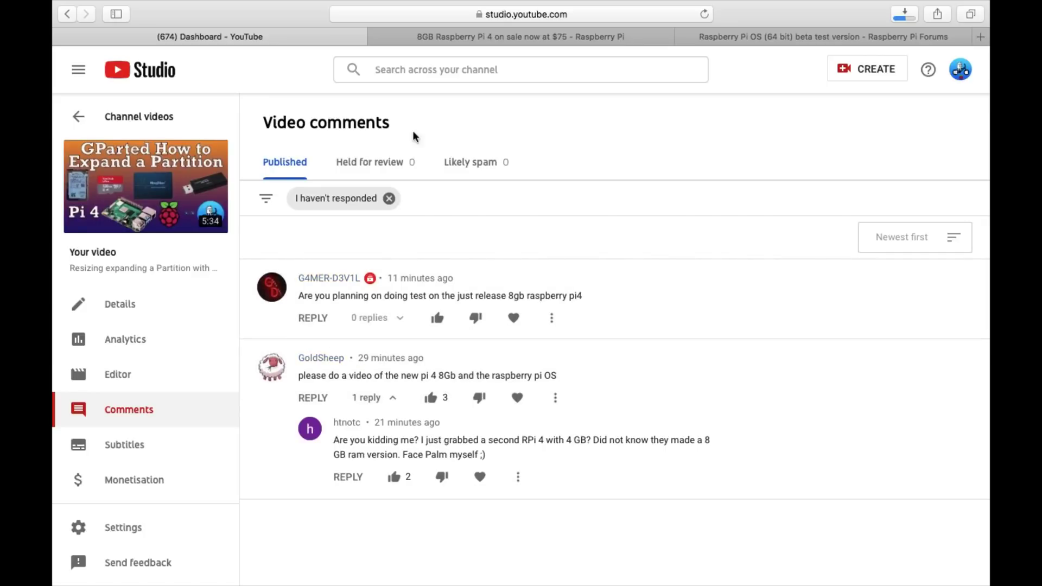
Read the 8GB Raspberry Pi 4 blog article down to its 8GB link and open the link's context menu
left_click(452, 41)
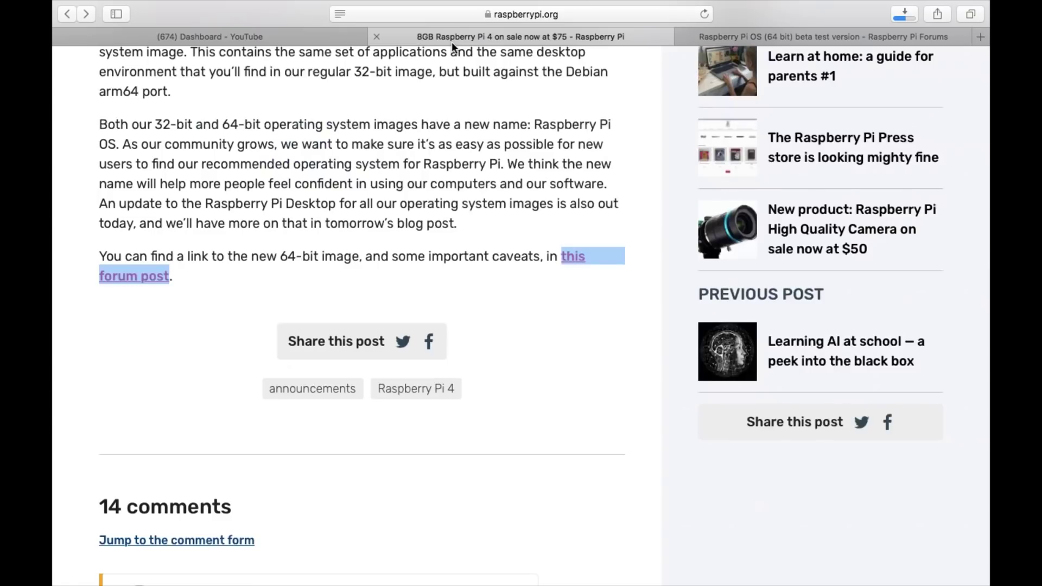
scroll(383, 145, "up", 20)
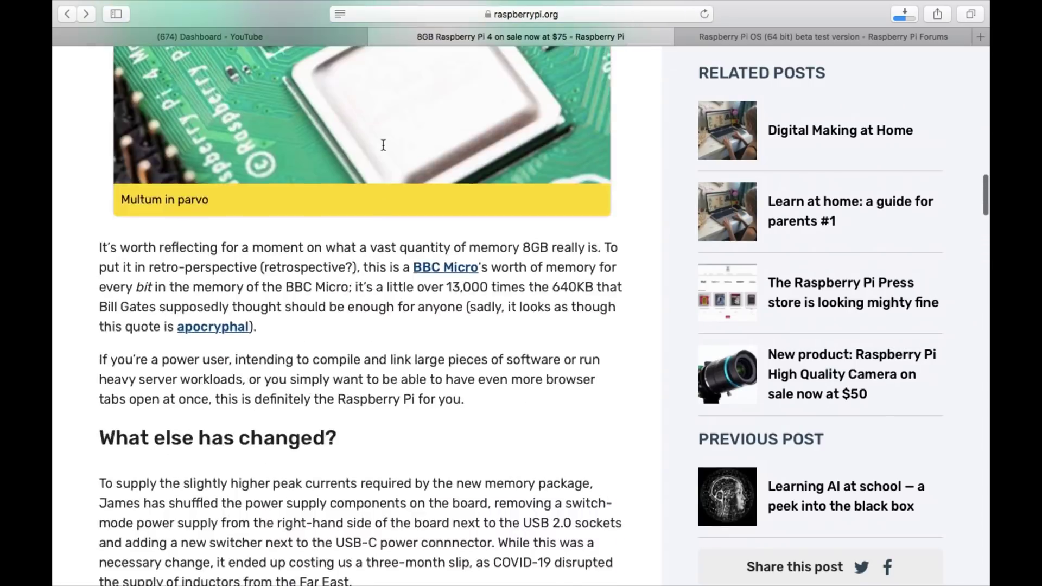
scroll(383, 145, "up", 15)
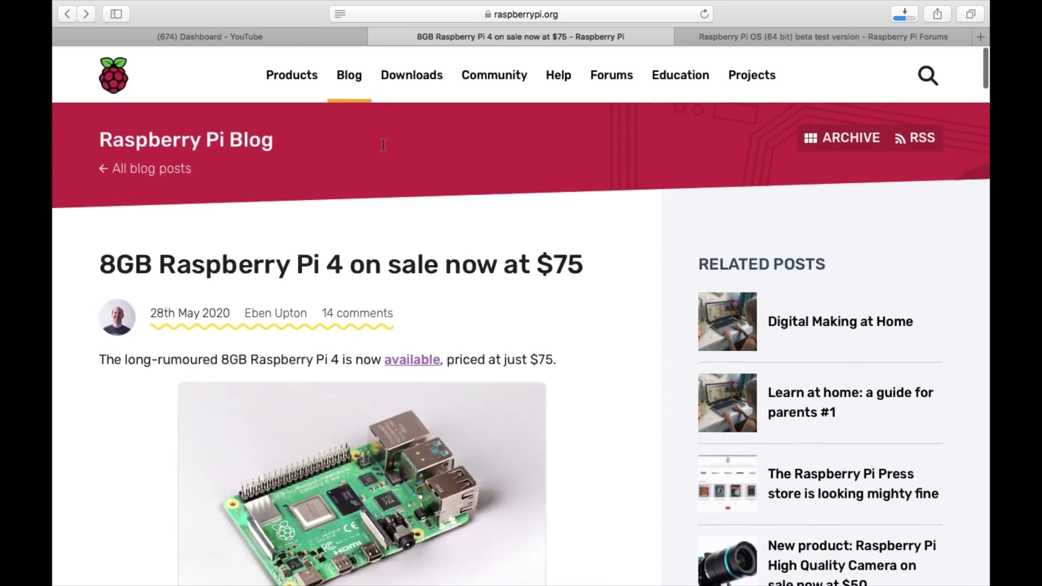
scroll(383, 145, "down", 3)
scroll(383, 145, "down", 10)
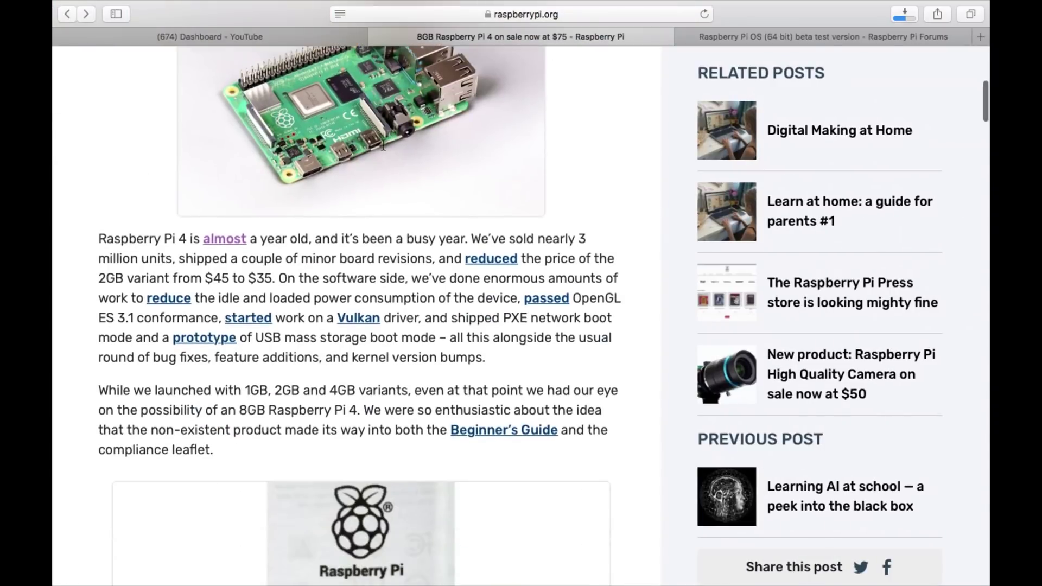
scroll(383, 145, "down", 6)
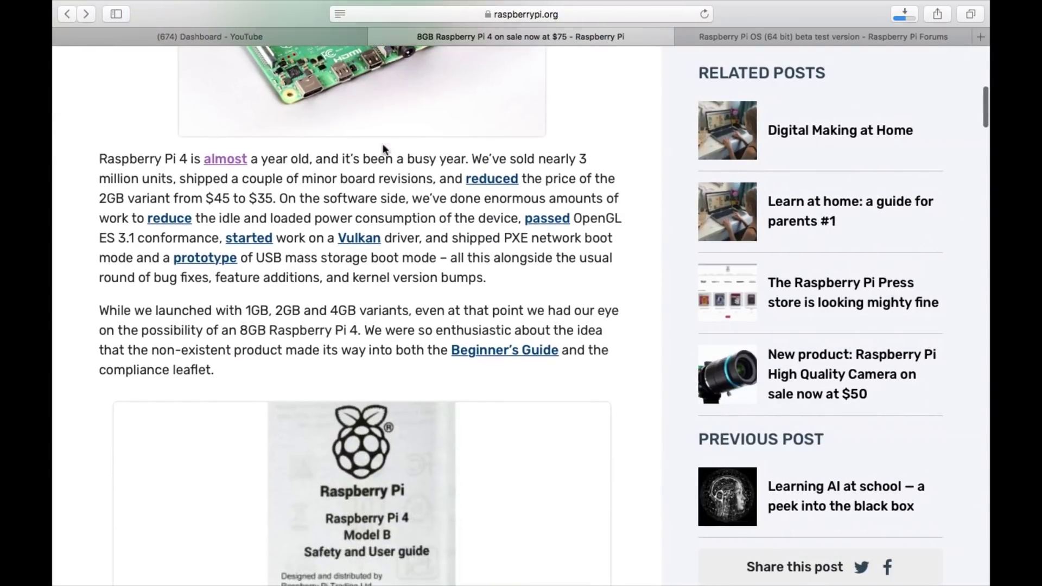
scroll(383, 146, "down", 8)
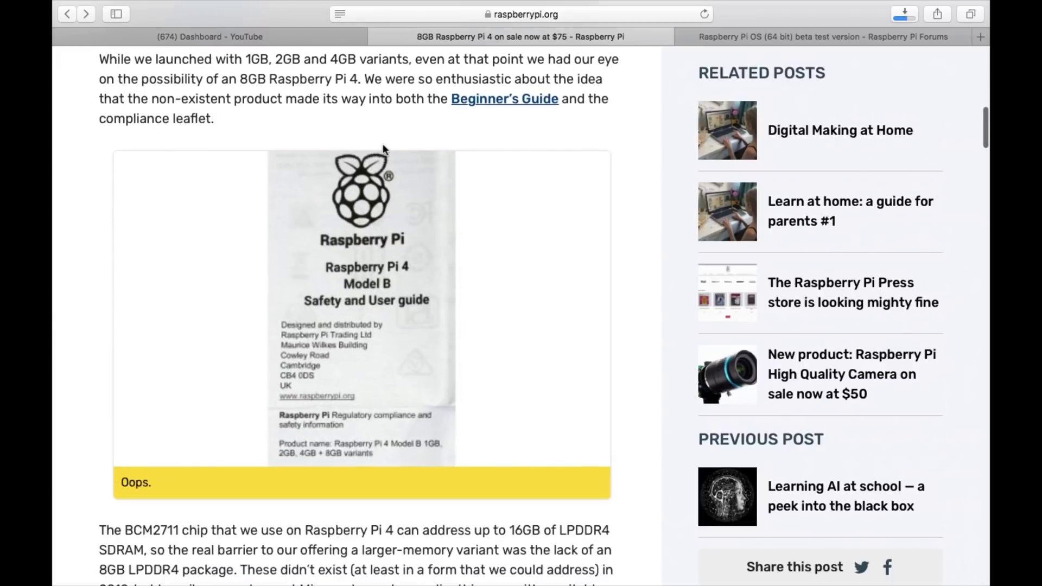
scroll(384, 151, "down", 5)
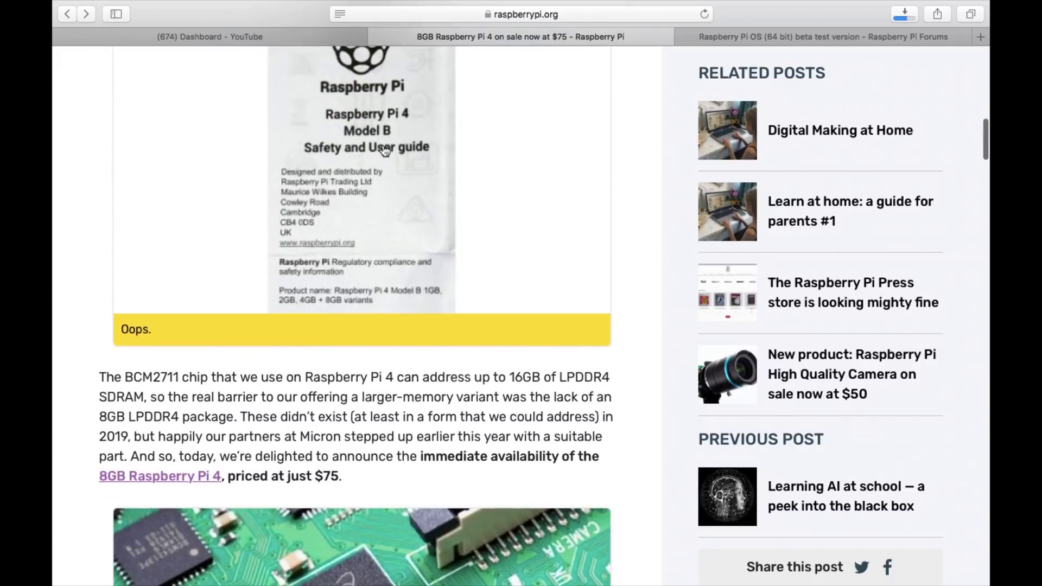
scroll(384, 150, "down", 6)
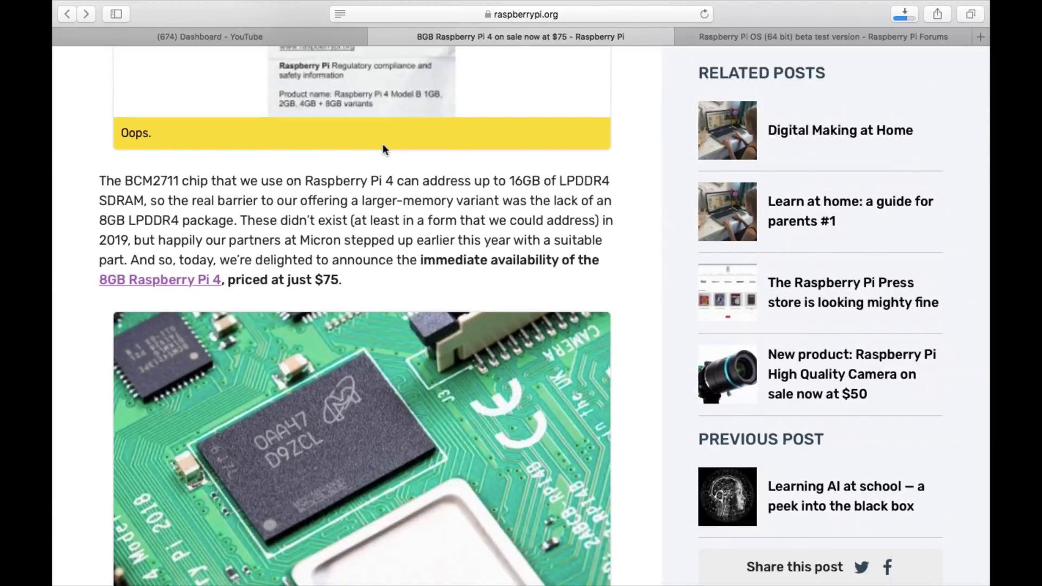
scroll(383, 144, "down", 4)
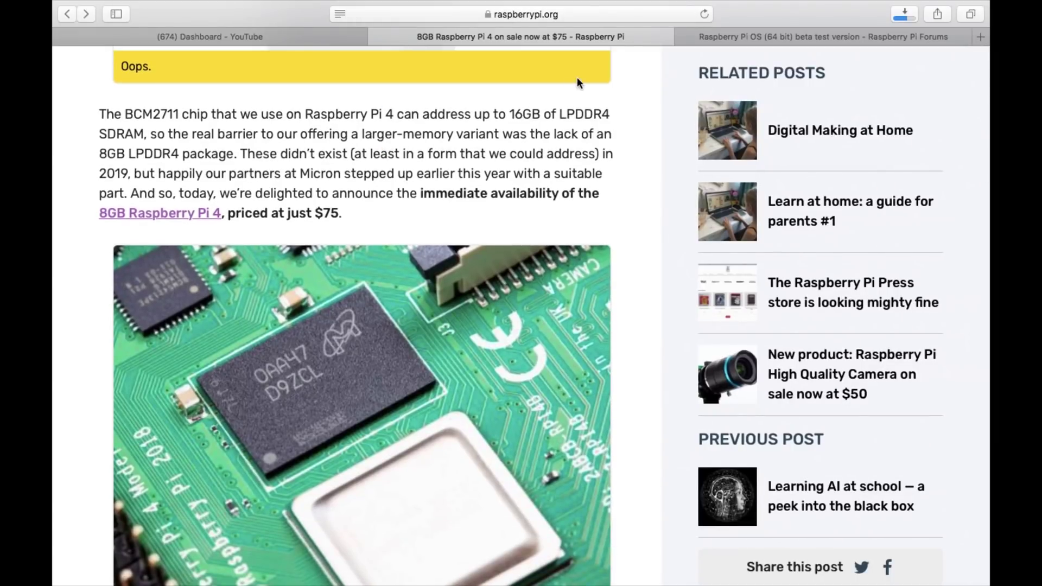
right_click(200, 220)
Open the 'Buy a Raspberry Pi 4 Model B' page in a new tab and jump to the approved resellers
left_click(227, 222)
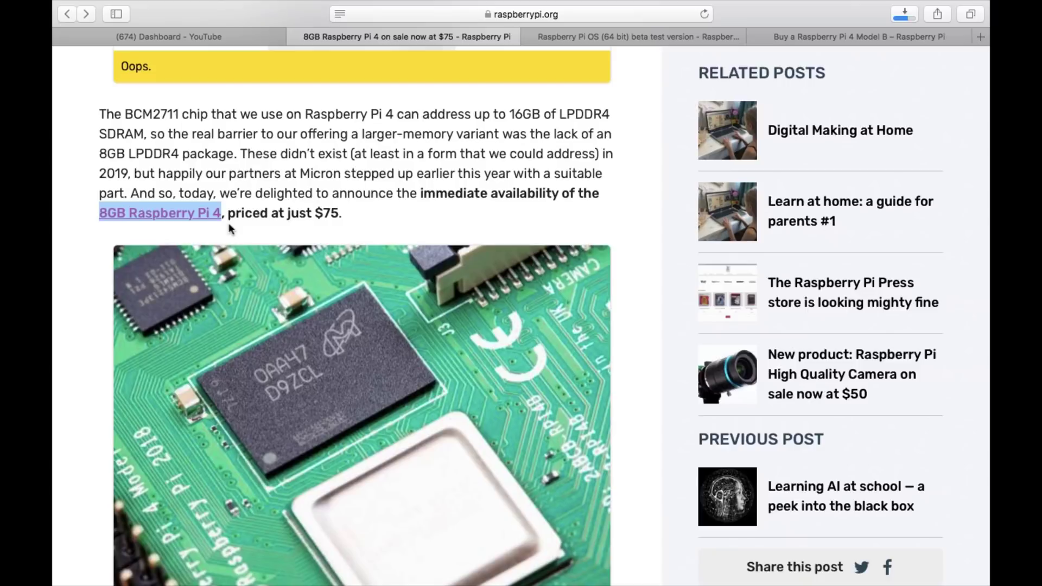
left_click(809, 40)
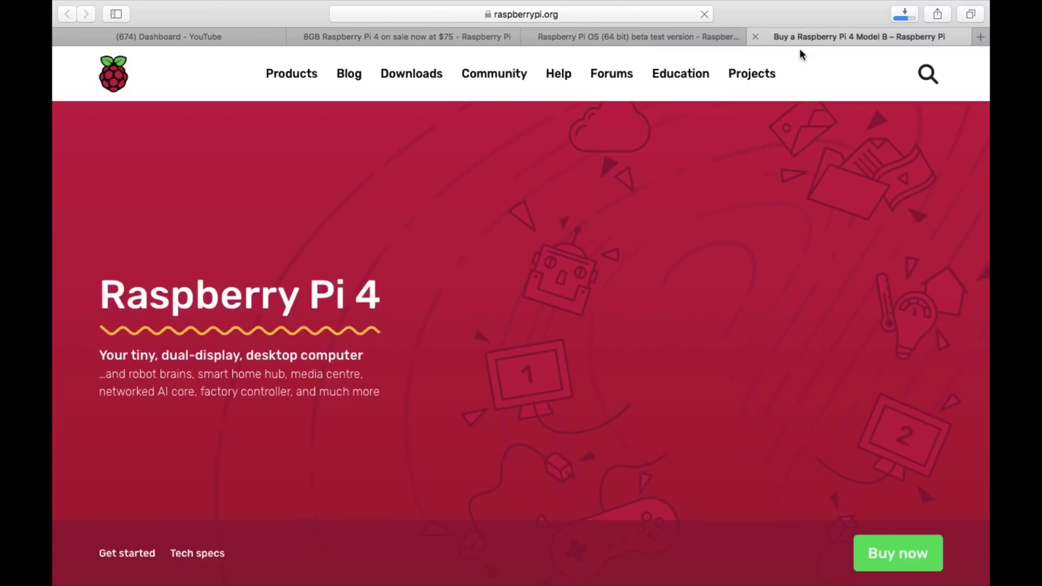
scroll(610, 227, "down", 2)
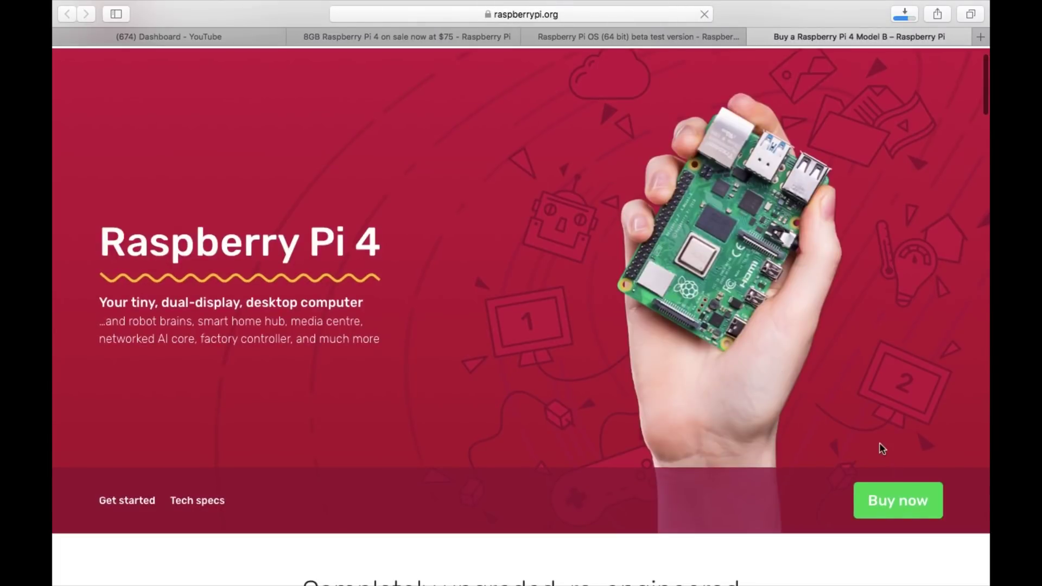
left_click(916, 499)
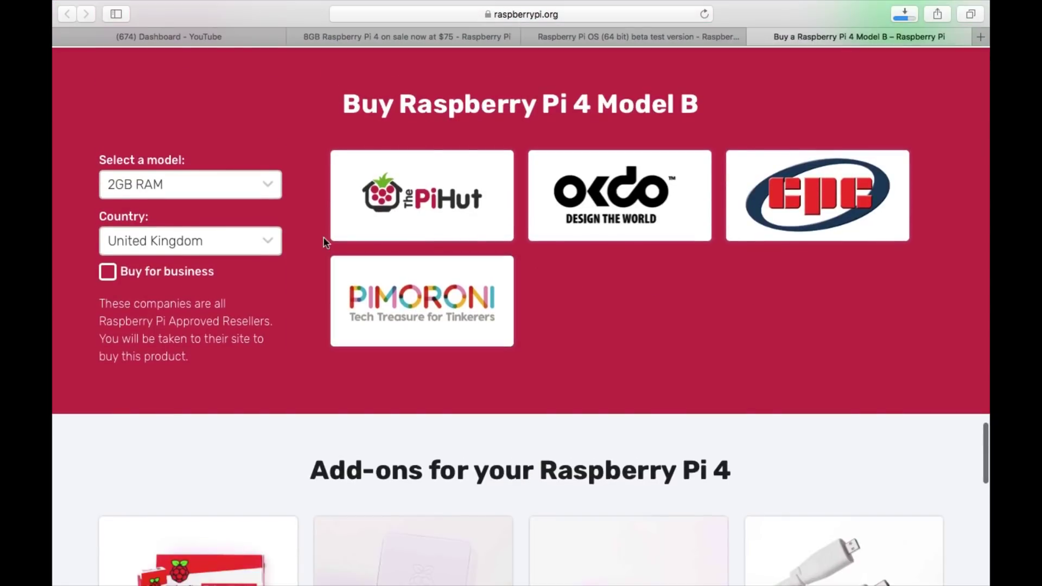
Choose the 8GB RAM model, add it to the cart at Pimoroni, and go to checkout
left_click(268, 185)
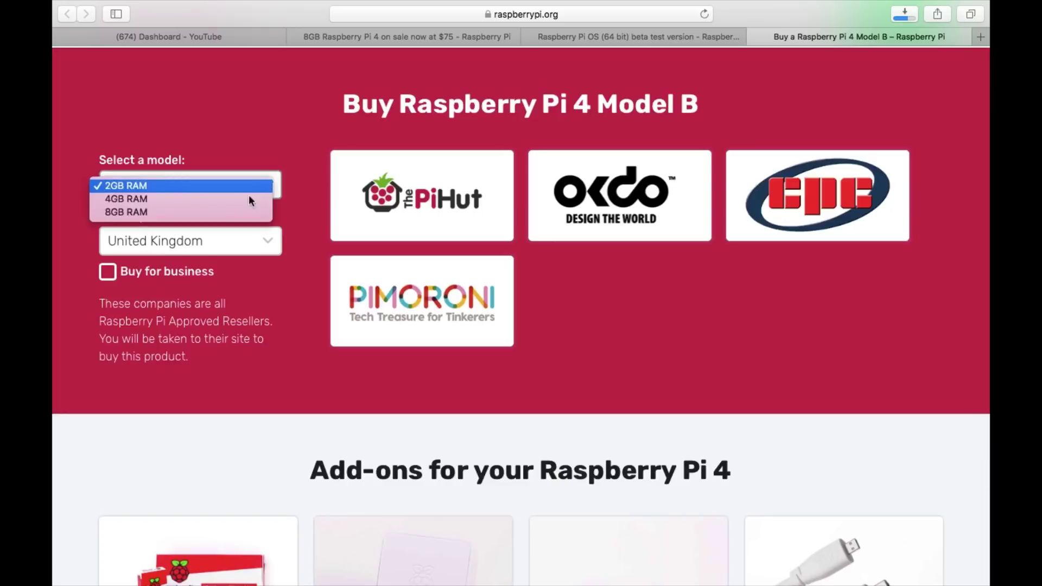
left_click(222, 212)
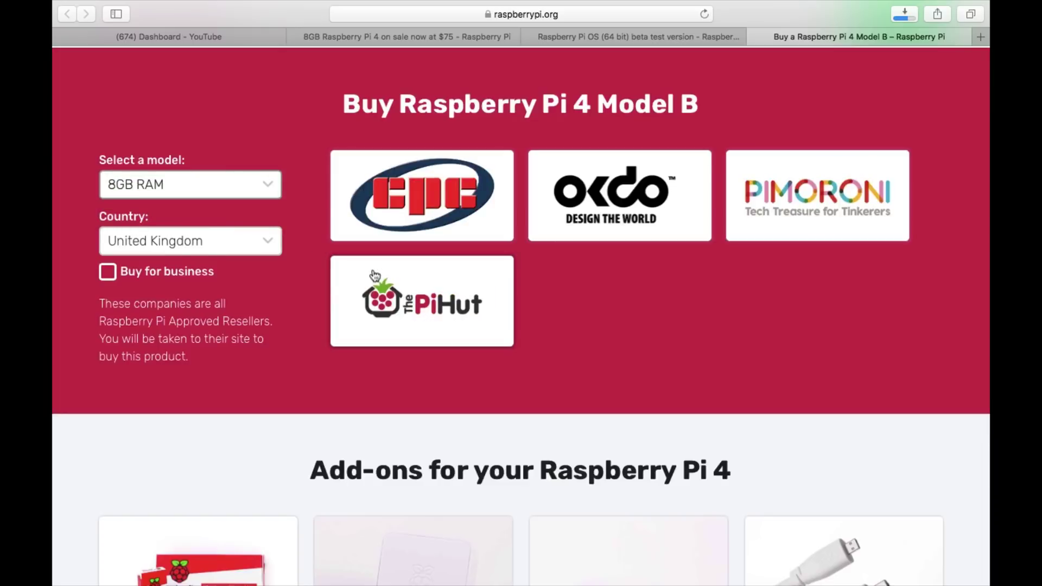
left_click(762, 212)
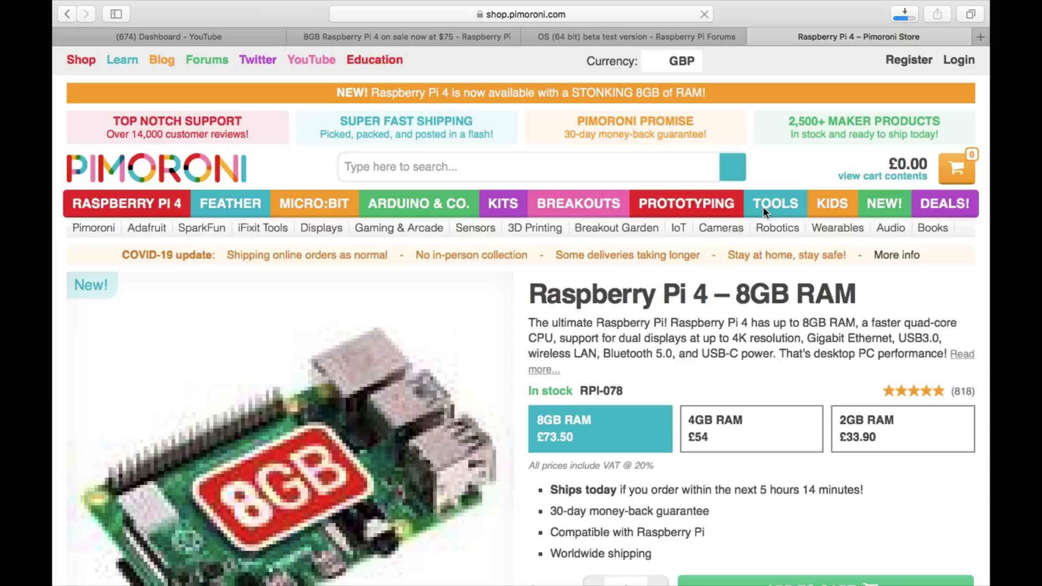
scroll(763, 207, "down", 3)
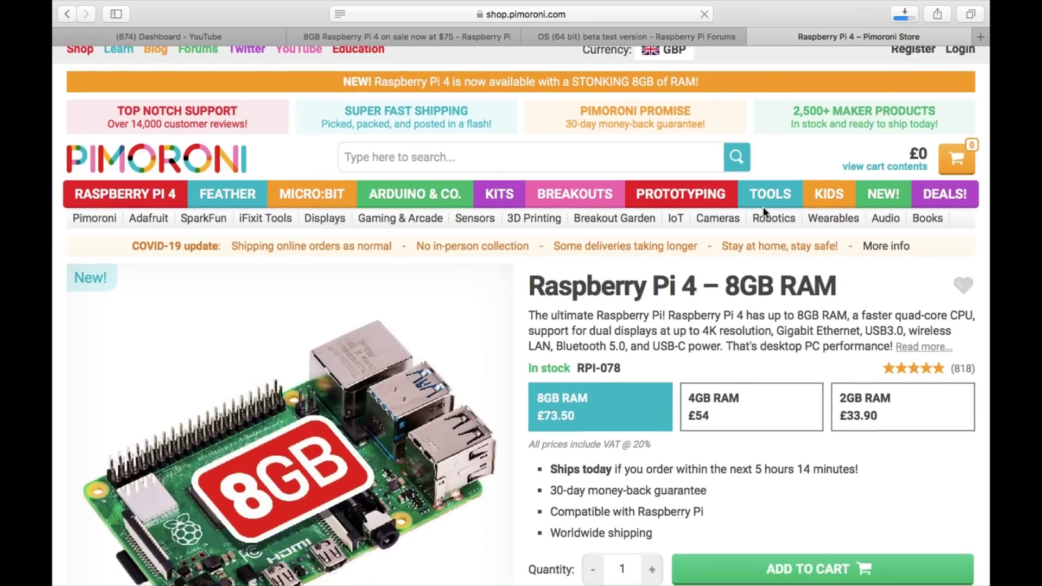
scroll(763, 207, "down", 1)
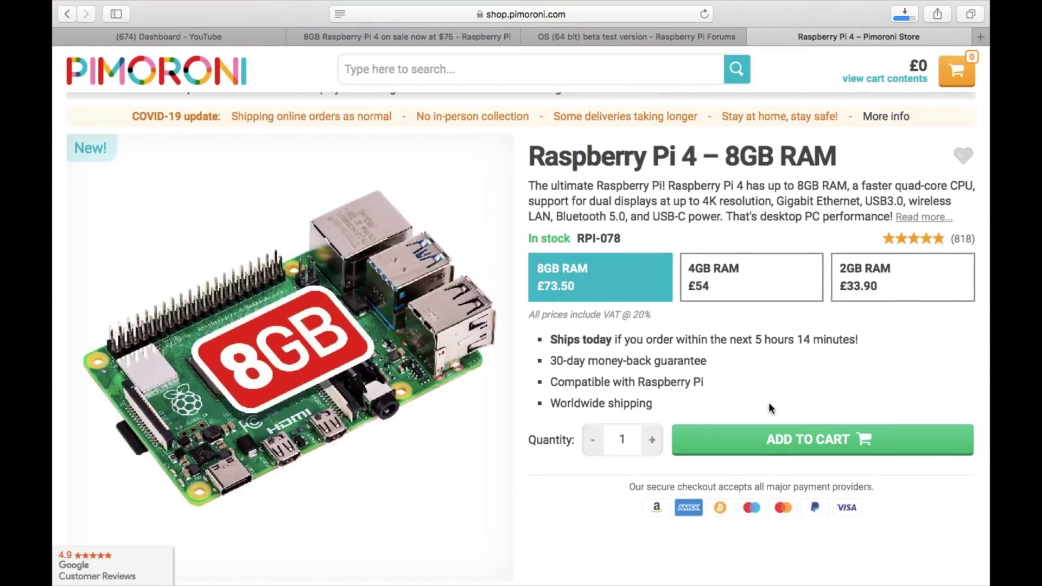
left_click(767, 437)
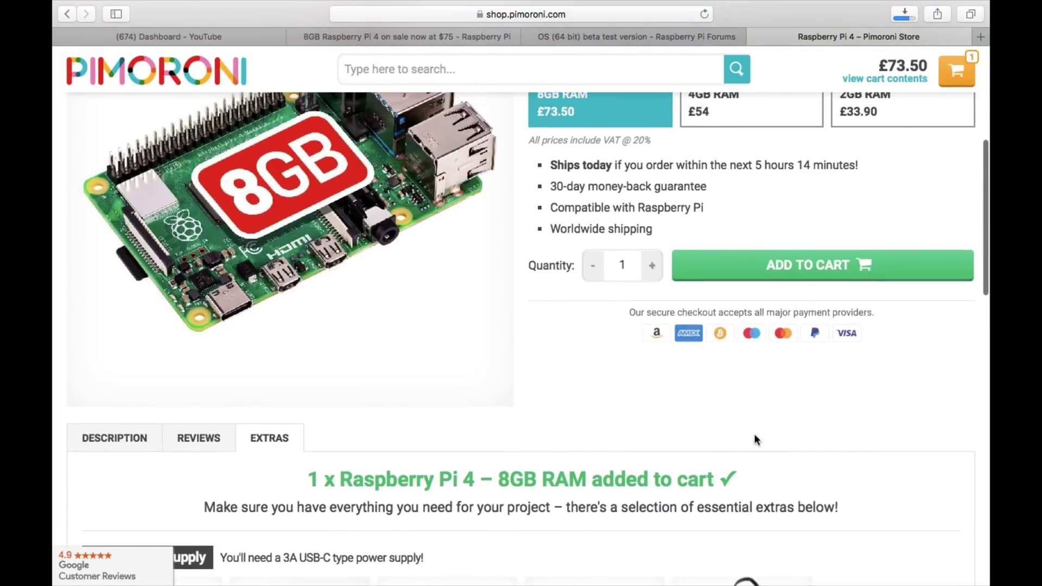
scroll(753, 434, "up", 5)
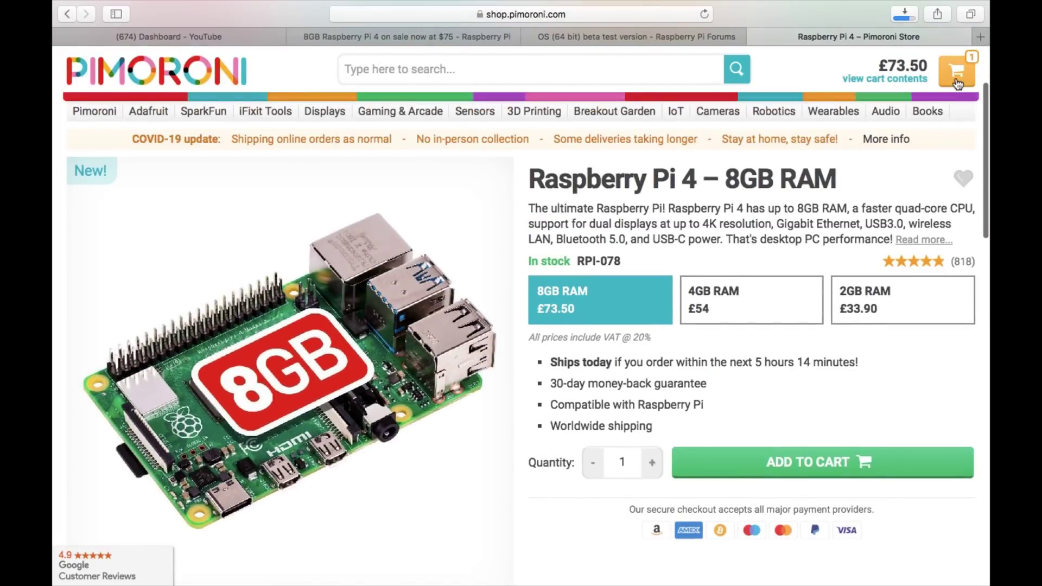
left_click(949, 78)
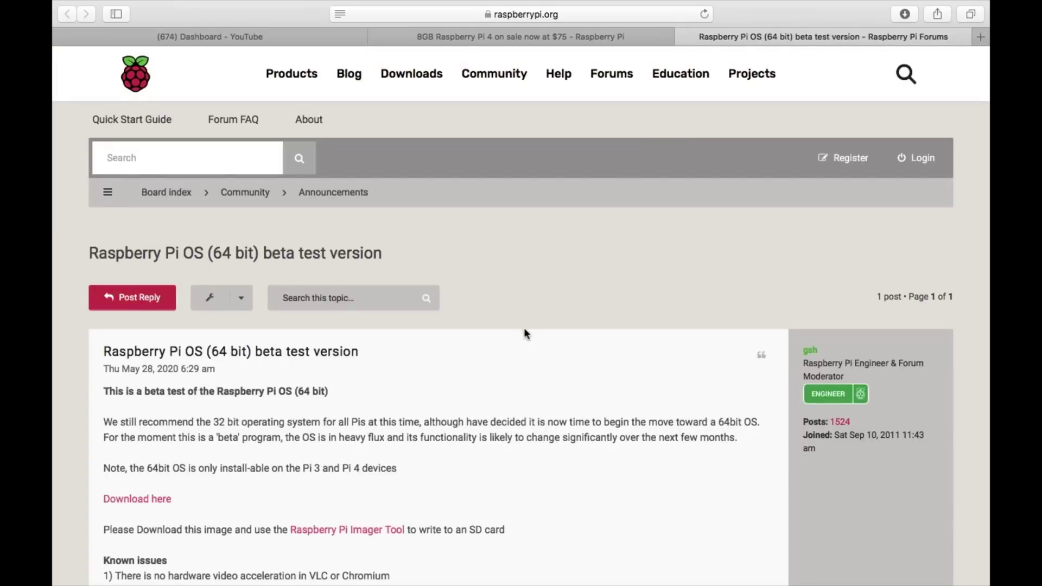
scroll(524, 333, "down", 5)
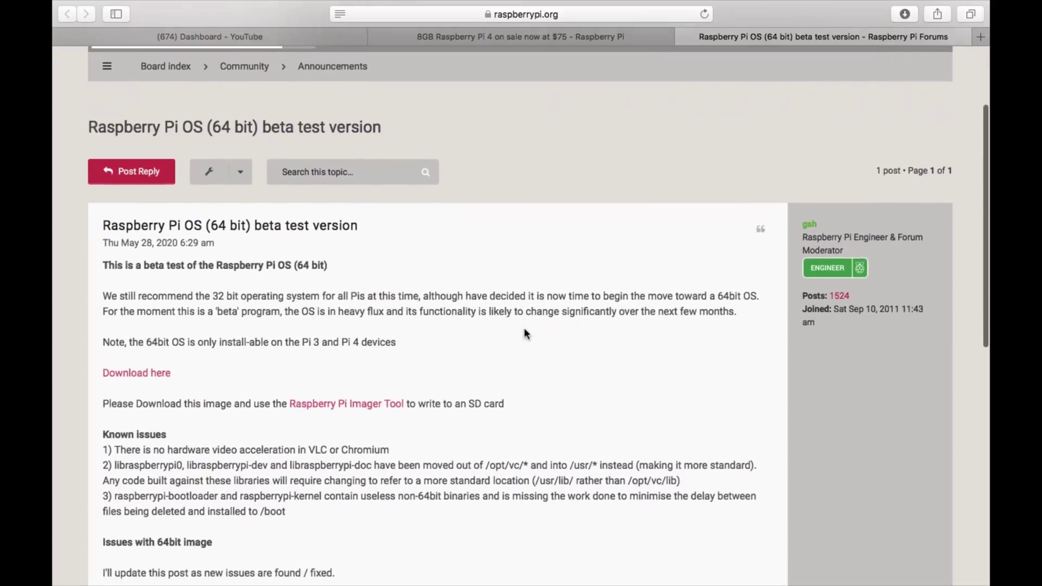
scroll(524, 333, "down", 5)
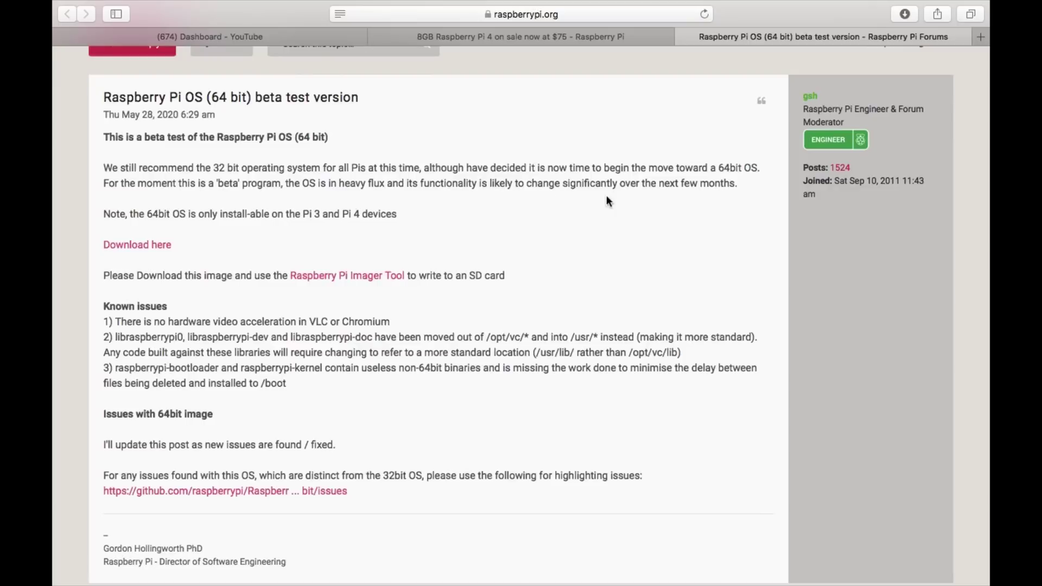
scroll(420, 221, "down", 3)
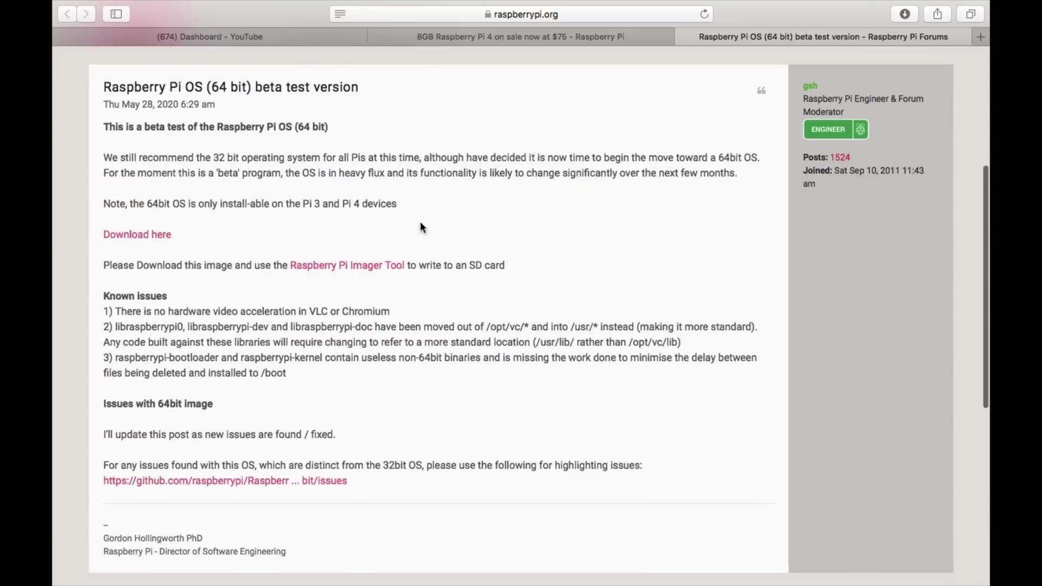
scroll(420, 222, "down", 2)
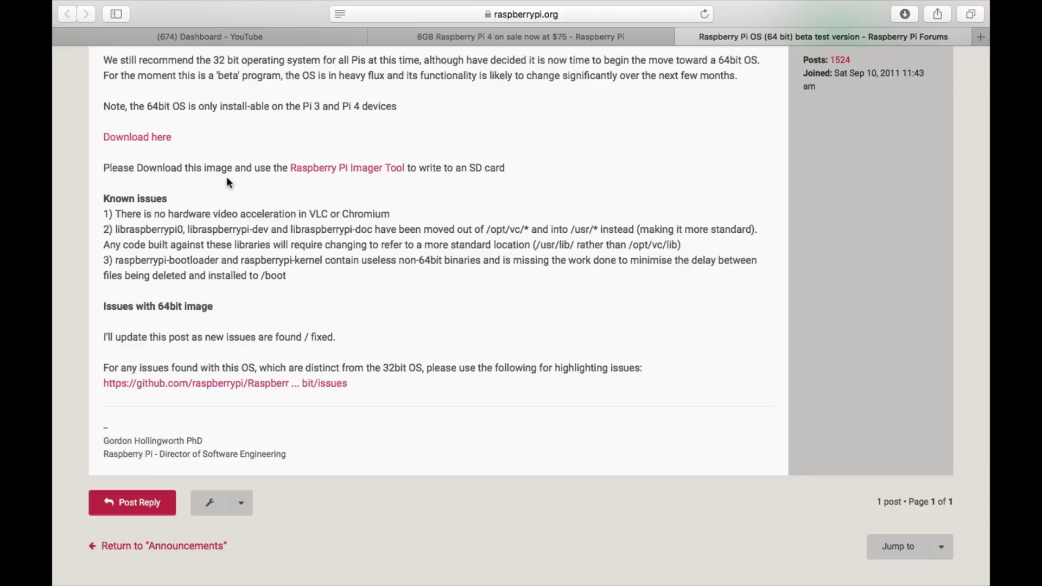
scroll(227, 180, "down", 2)
scroll(227, 177, "down", 2)
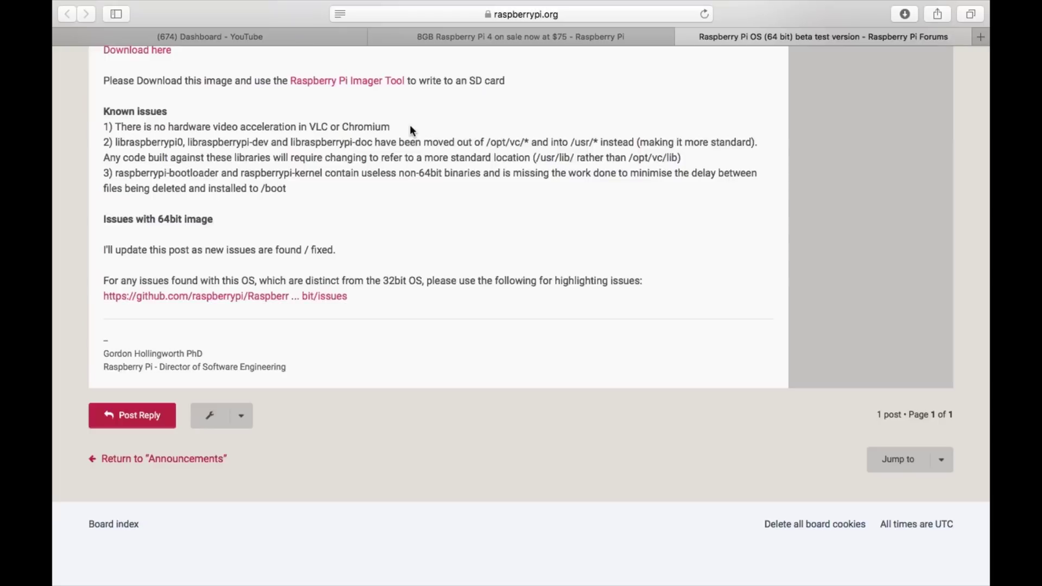
scroll(410, 127, "down", 3)
scroll(191, 142, "up", 1)
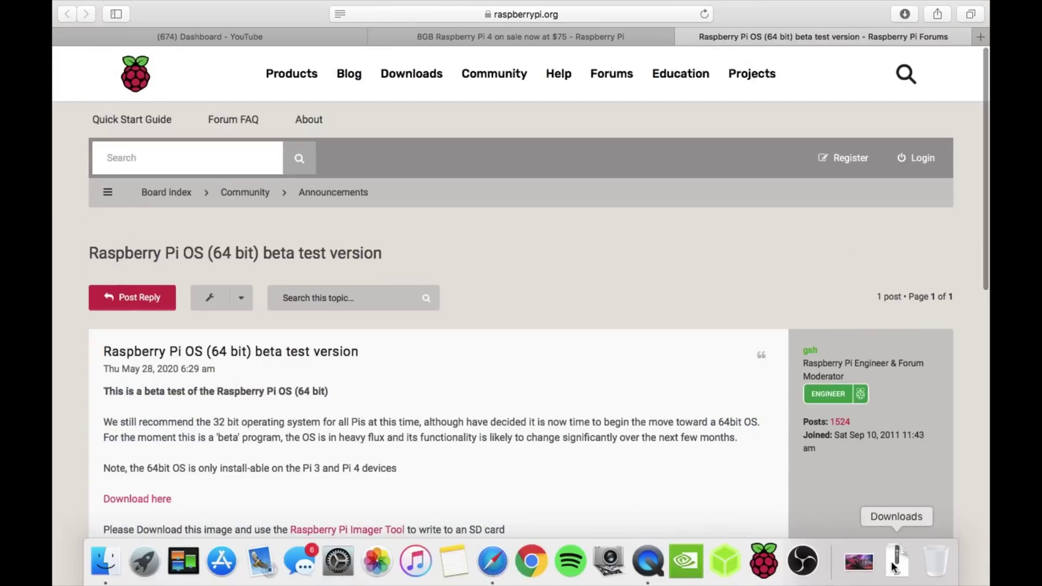
Extract 2020-05-27-raspios-buster-arm64.zip in Downloads, ignore the unreadable-disk alert, and close the window
left_click(894, 563)
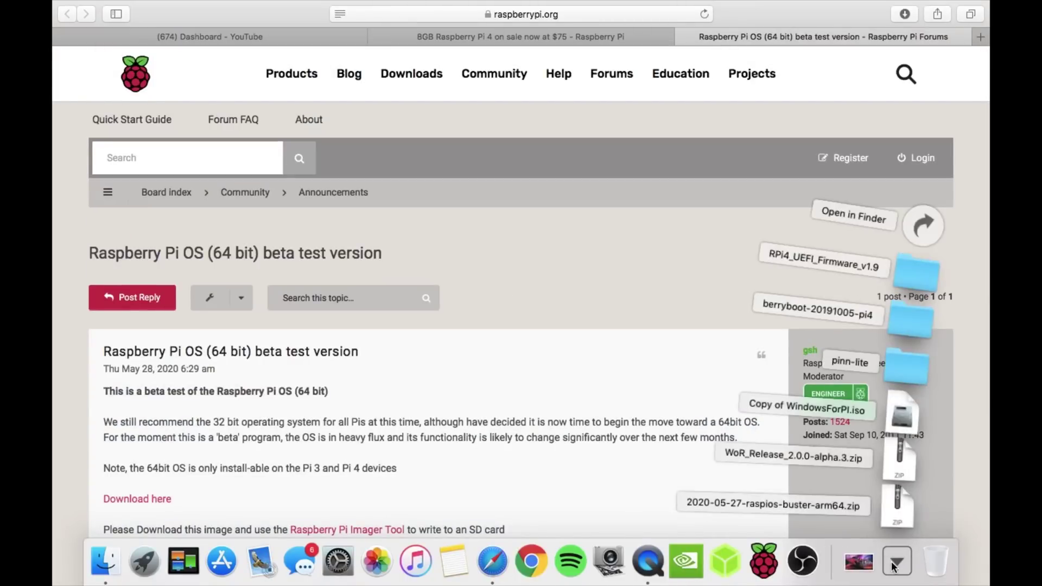
left_click(897, 513)
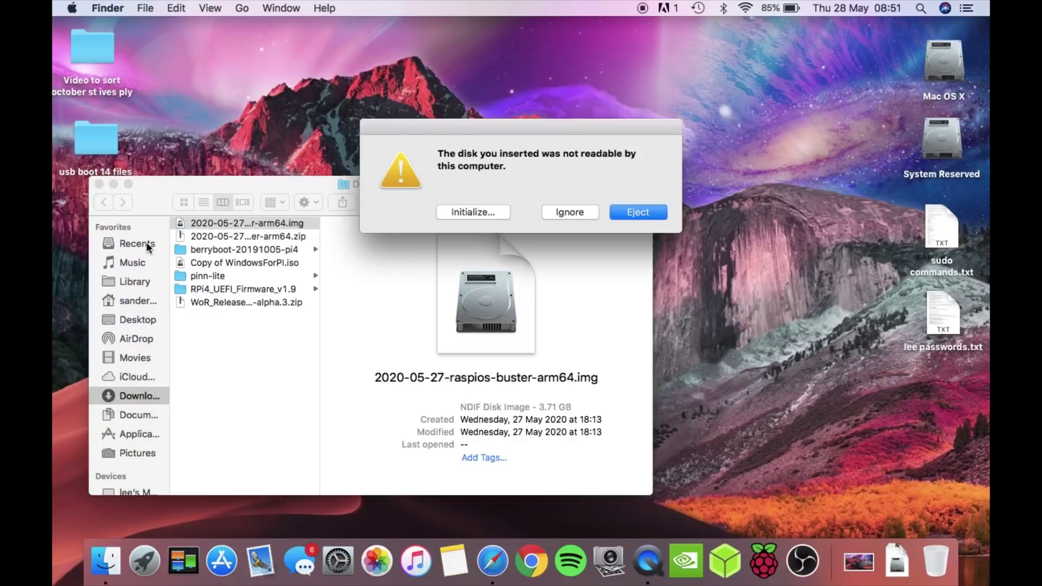
left_click(577, 213)
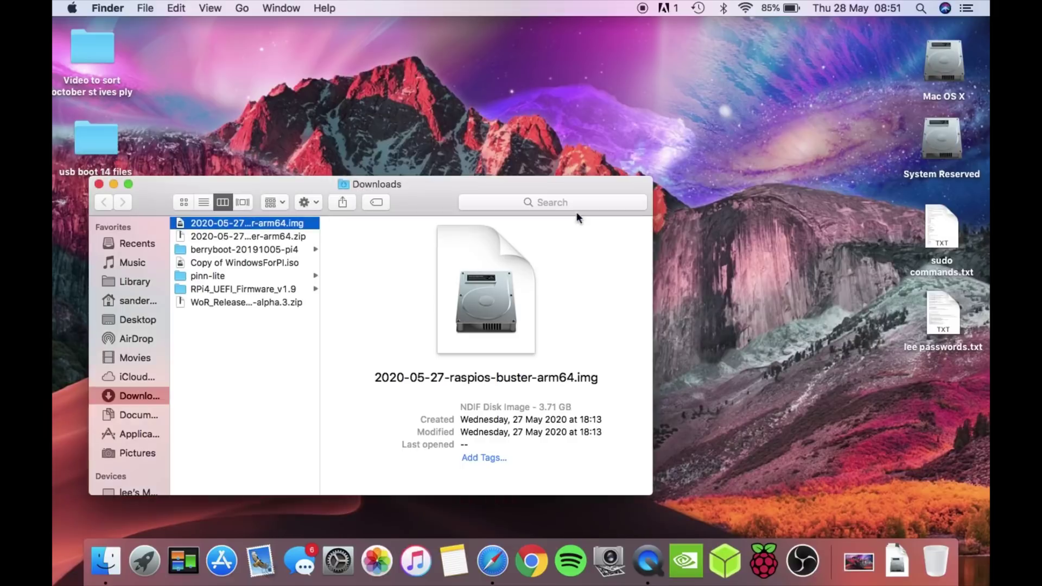
left_click(98, 184)
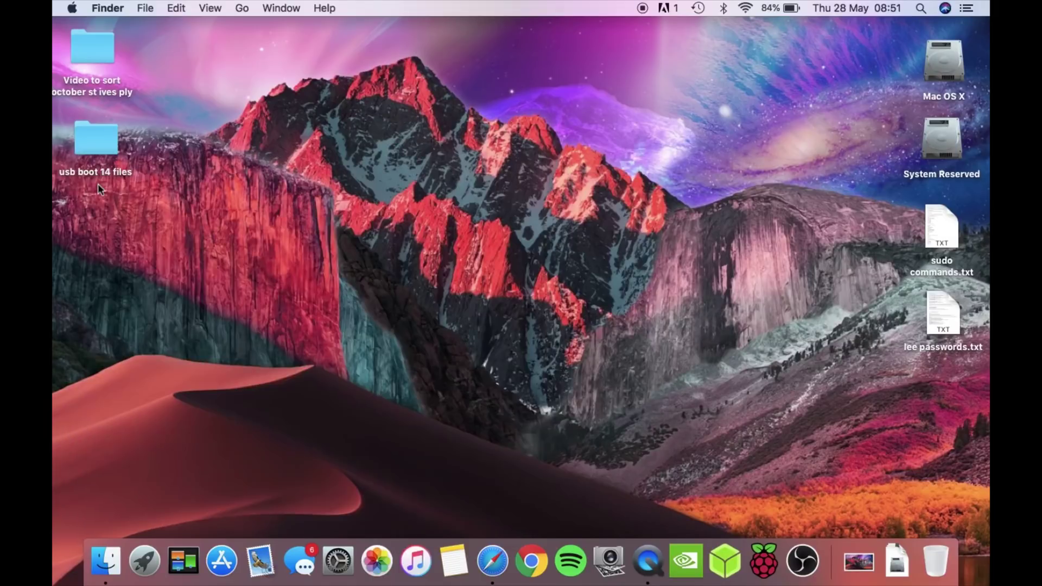
Launch Raspberry Pi Imager and set 2020-05-27-raspios-buster-arm64.img as a custom OS image
left_click(765, 562)
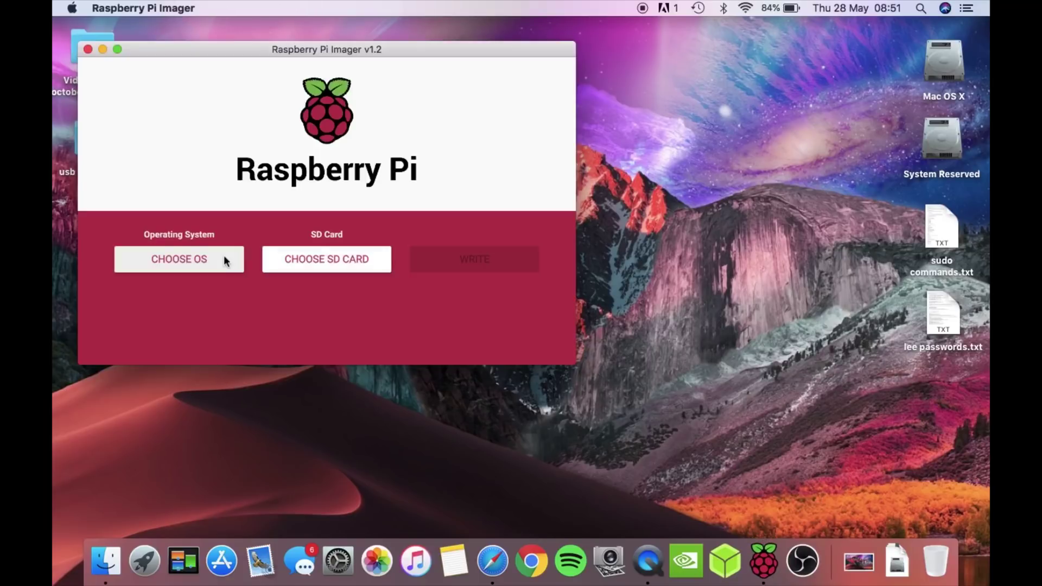
left_click(224, 261)
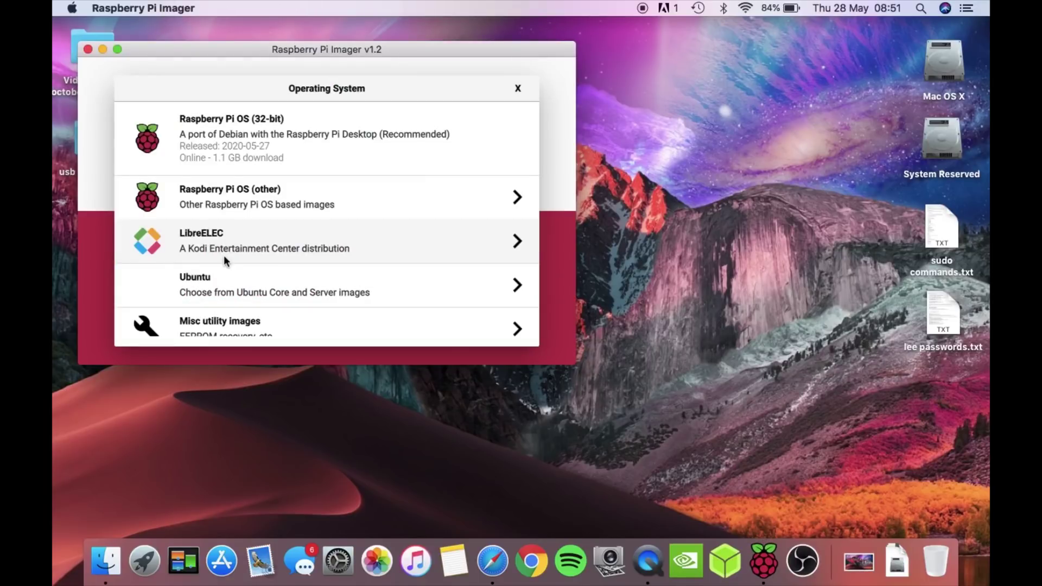
scroll(224, 259, "down", 5)
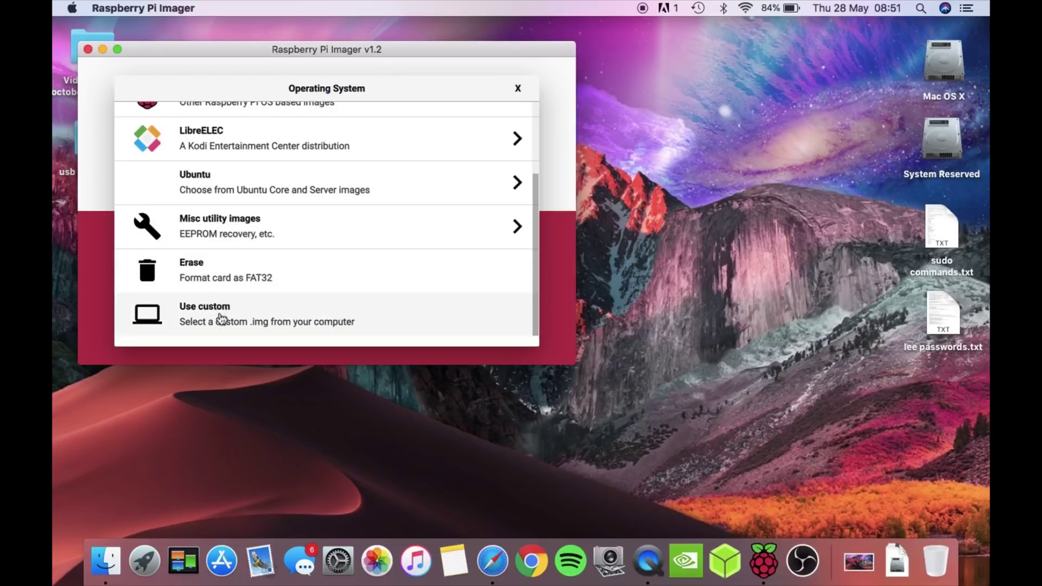
left_click(221, 319)
left_click(435, 99)
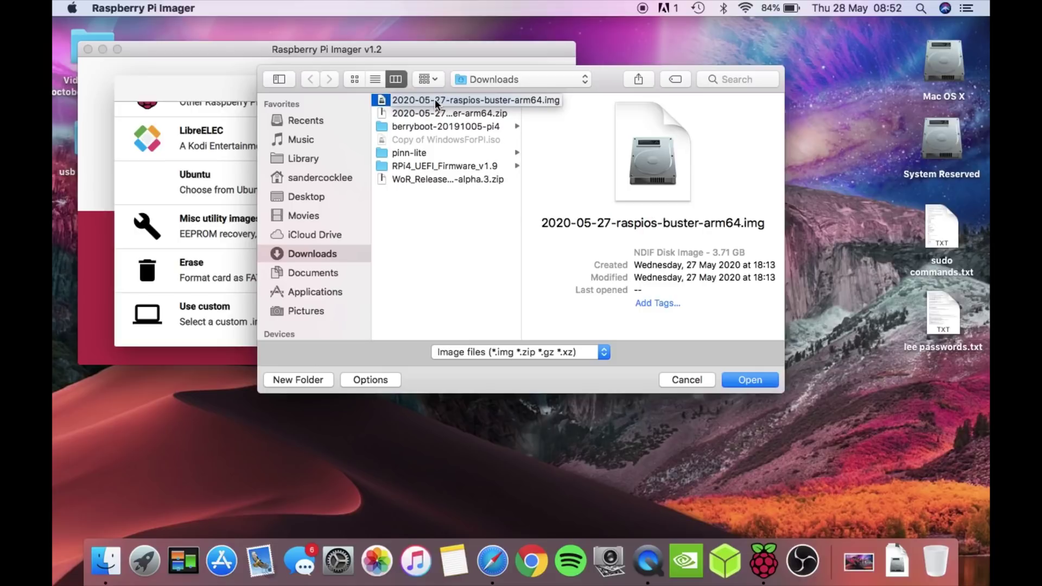
double_click(435, 100)
Target the 120 GB JMicron Tech Media drive and start writing the image
left_click(416, 259)
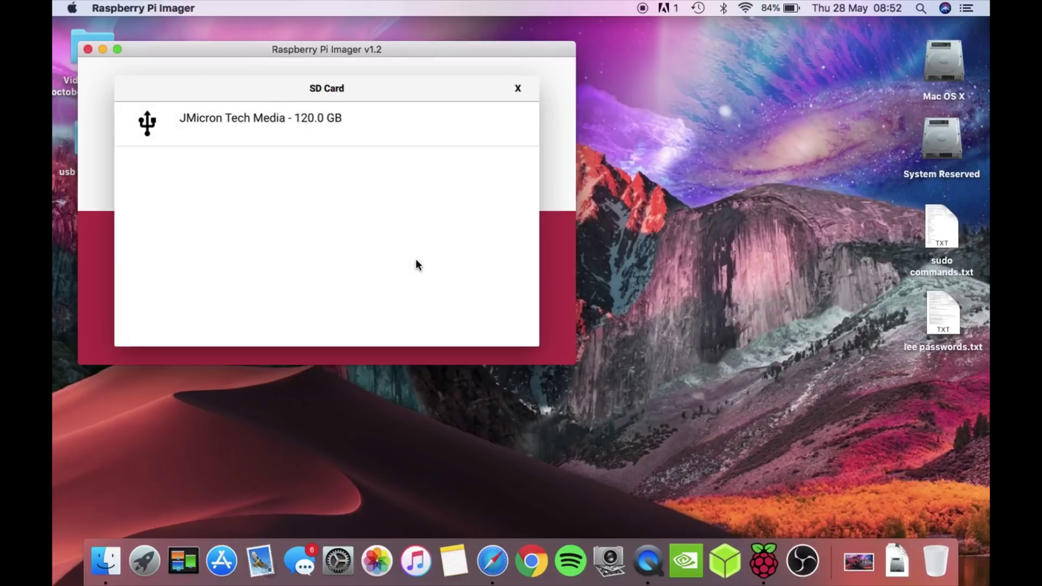
left_click(312, 130)
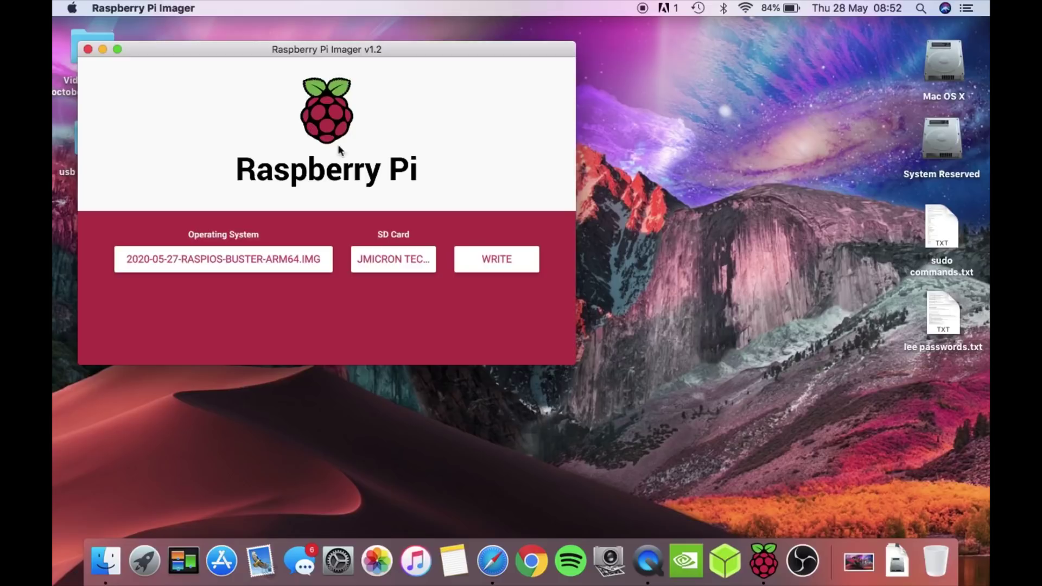
left_click(510, 266)
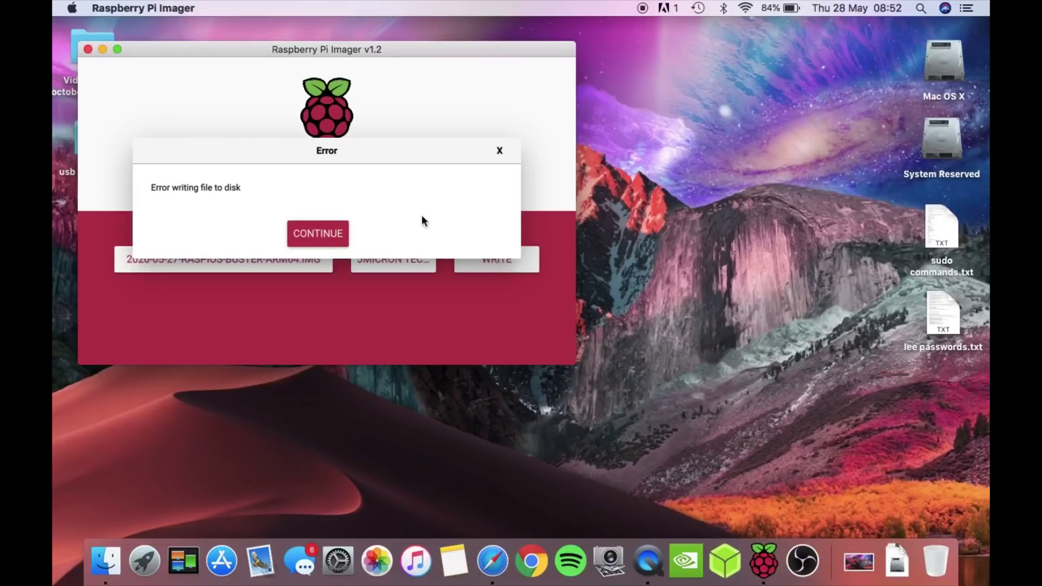
After the write error, erase the JMicron Tech Media drive to FAT32
left_click(296, 242)
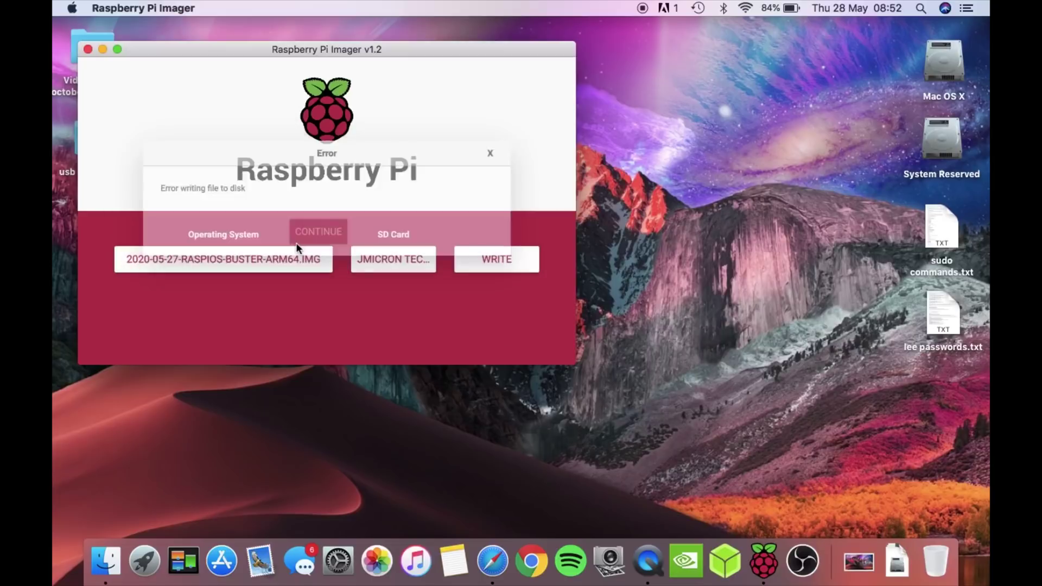
left_click(271, 261)
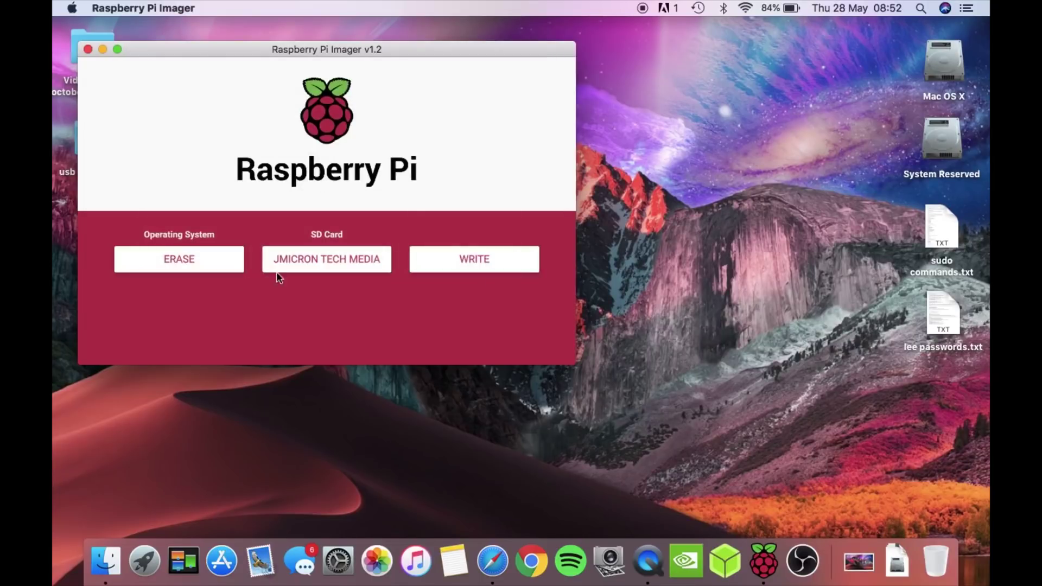
left_click(327, 263)
left_click(319, 136)
left_click(443, 258)
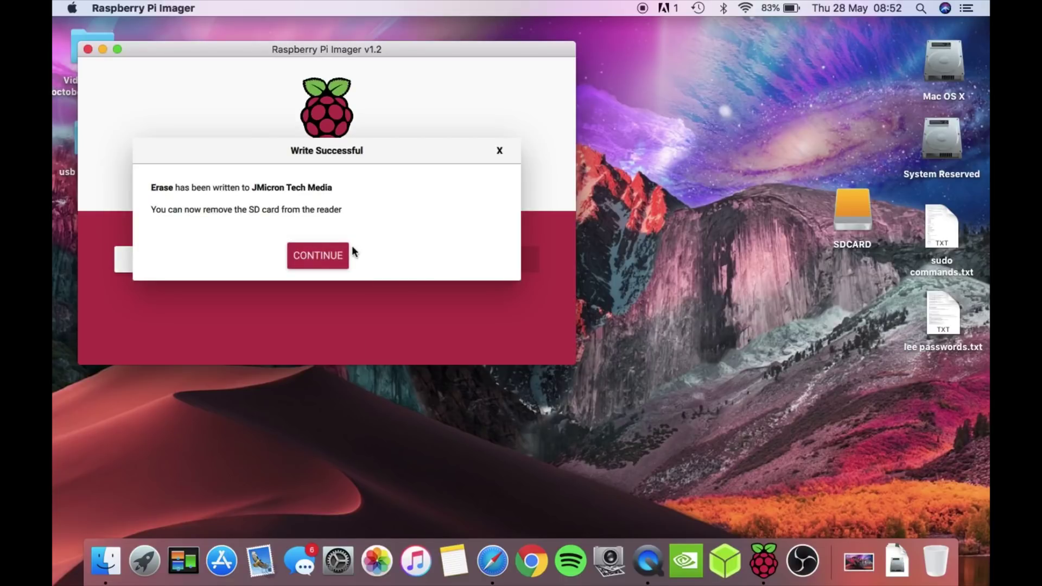
left_click(325, 262)
Retry writing the custom 2020-05-27-raspios-buster-arm64.img image to the JMicron drive
left_click(202, 265)
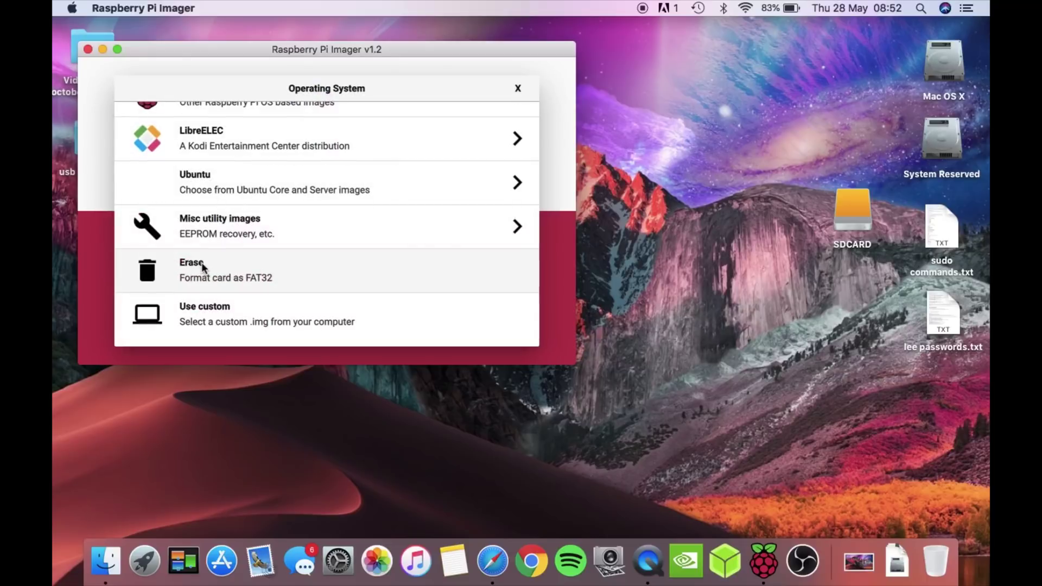
left_click(194, 321)
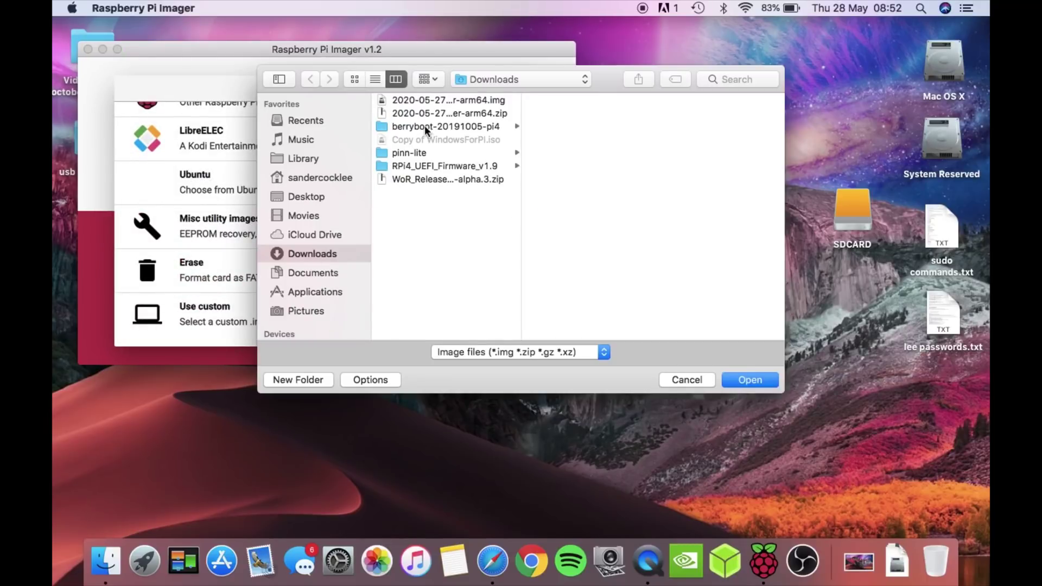
left_click(423, 99)
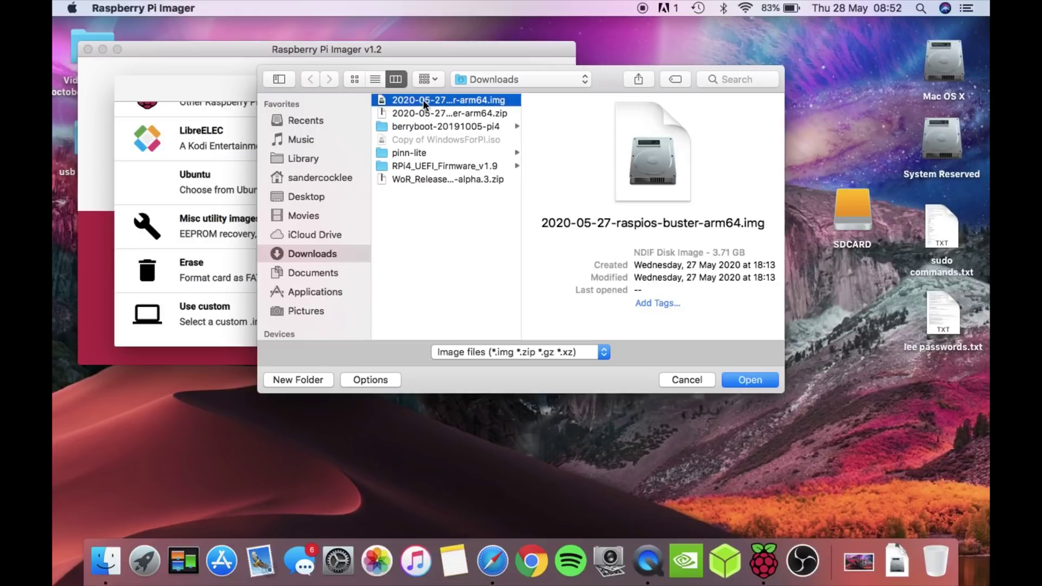
left_click(749, 380)
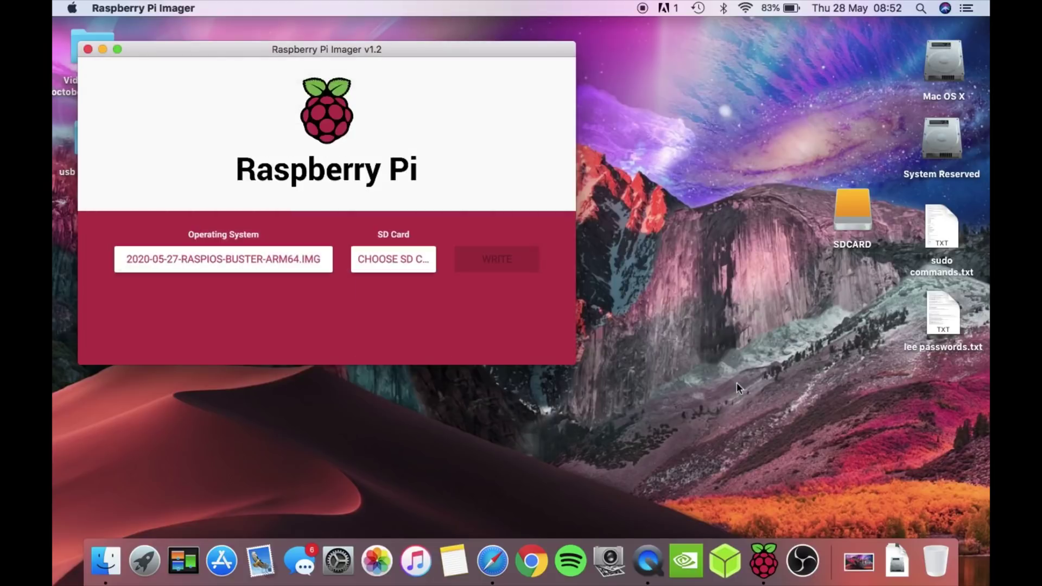
left_click(391, 258)
left_click(325, 135)
left_click(475, 260)
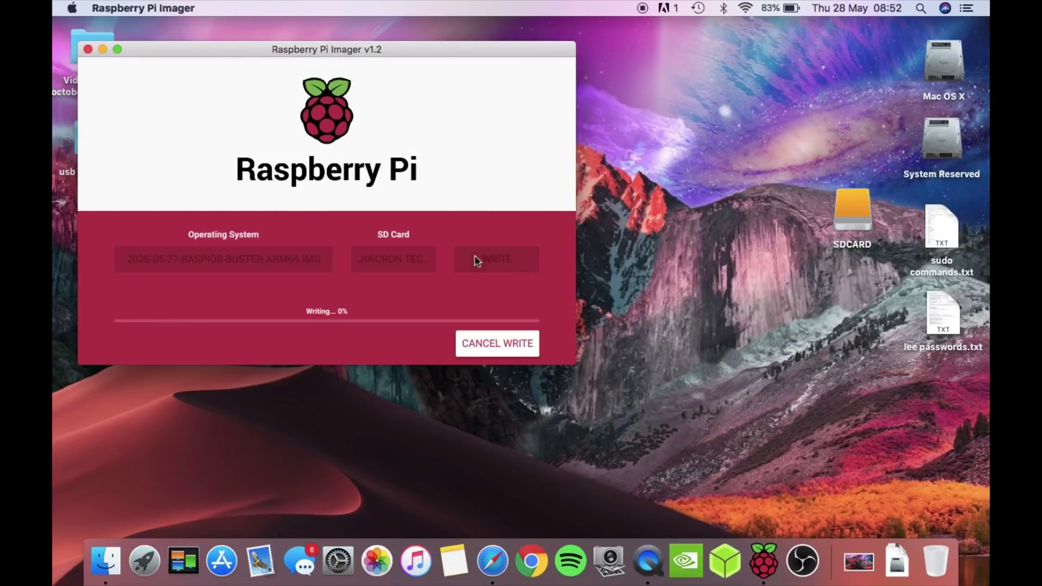
Dismiss the write error, quit Raspberry Pi Imager, and launch balenaEtcher
left_click(319, 234)
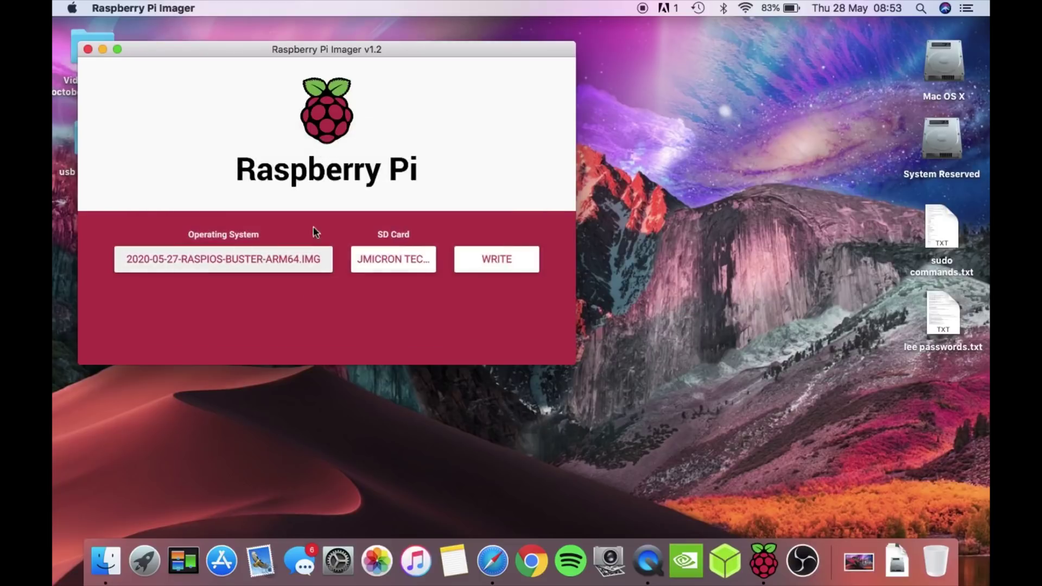
left_click(88, 48)
left_click(724, 553)
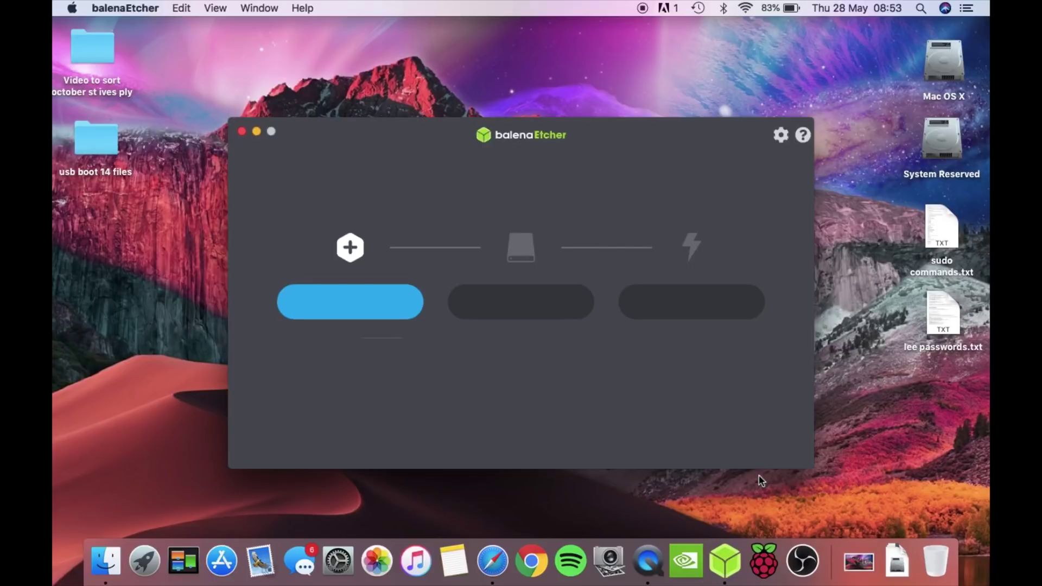
Flash the raspios arm64 .img to the 120.03 GB JMicron Tech Media drive, accepting the large-drive warning
left_click(357, 311)
left_click(737, 432)
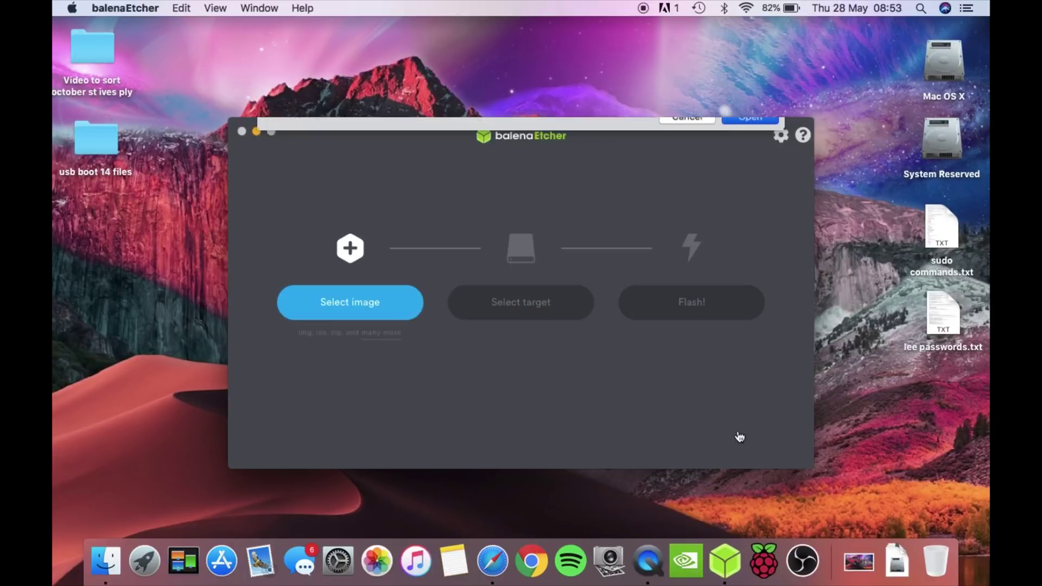
left_click(565, 310)
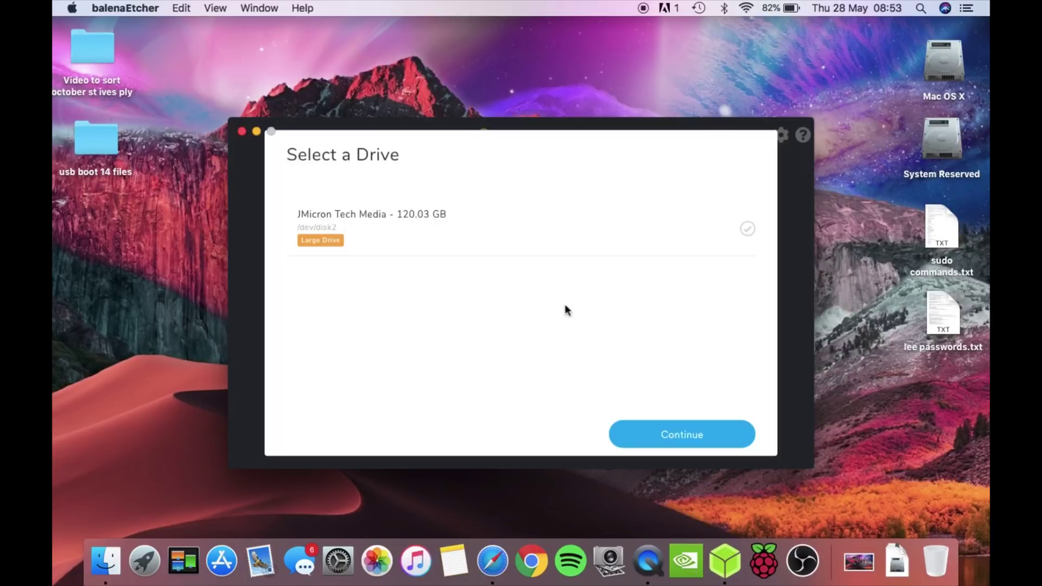
left_click(429, 214)
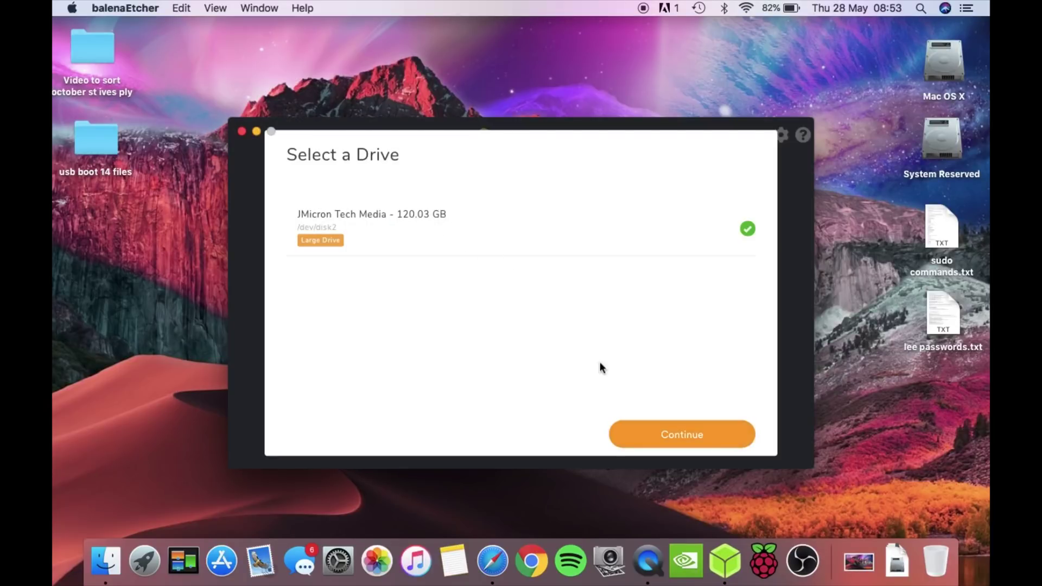
left_click(654, 434)
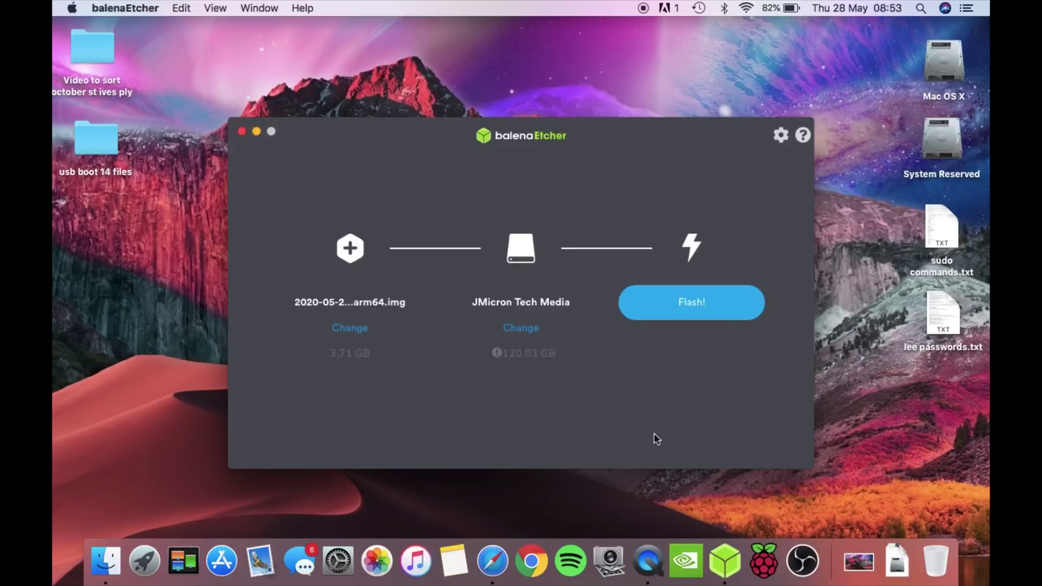
left_click(670, 308)
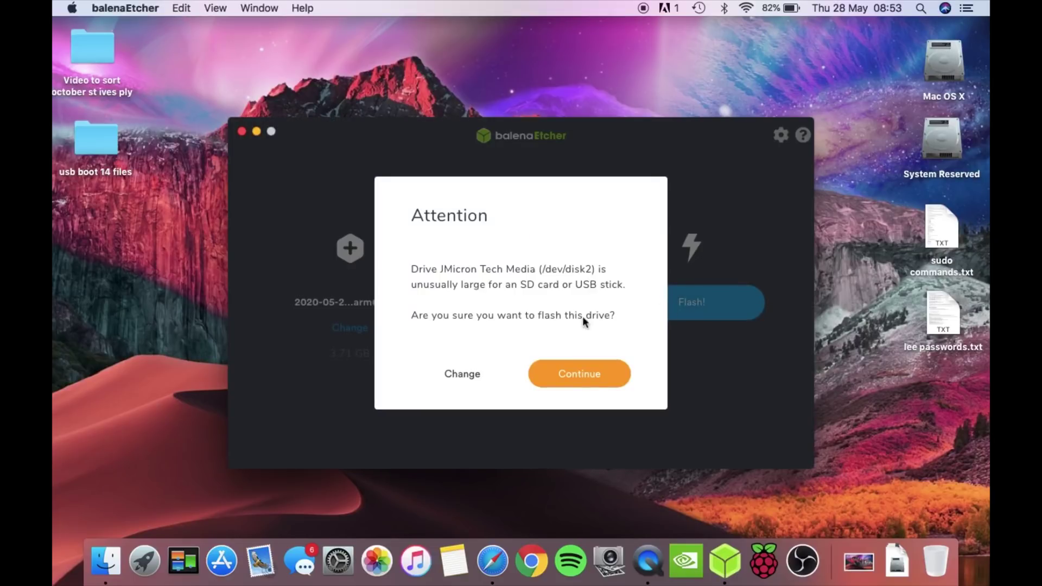
left_click(564, 374)
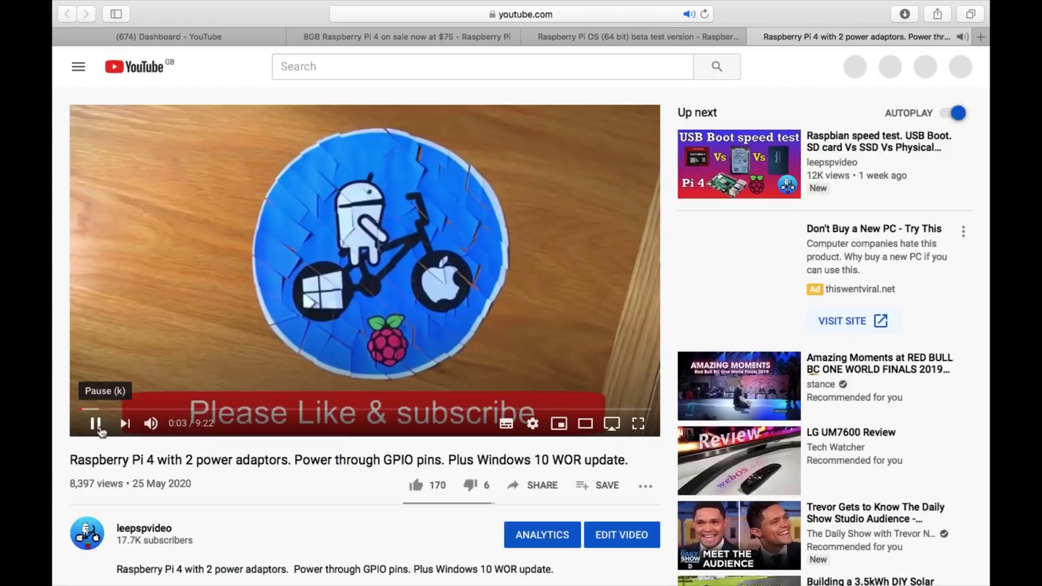
Scroll down to the comments, including the highlighted desalvoinc.com aluminium Pi case offer
scroll(233, 497, "down", 5)
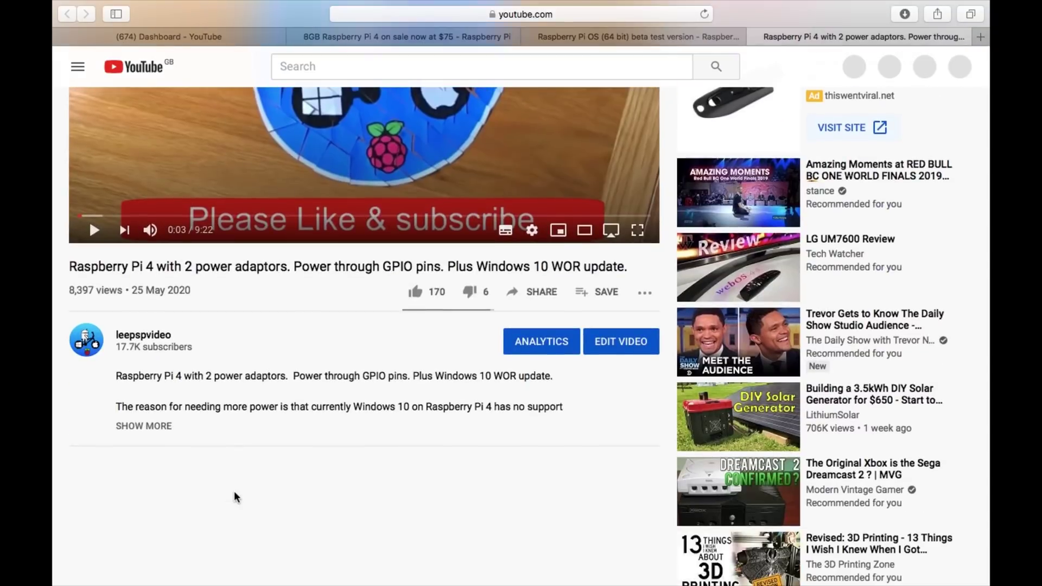
scroll(234, 494, "down", 4)
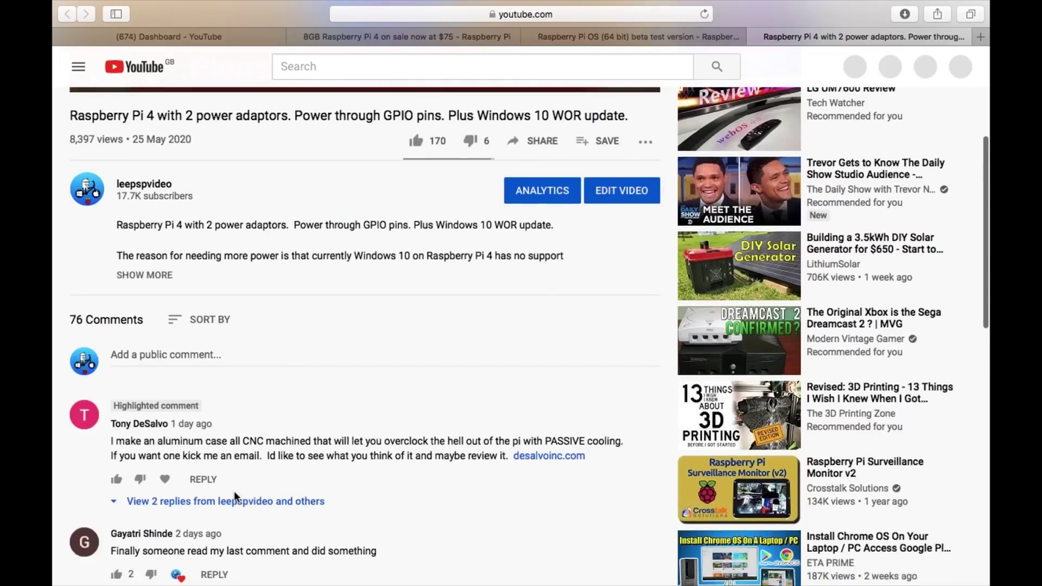
scroll(233, 490, "down", 2)
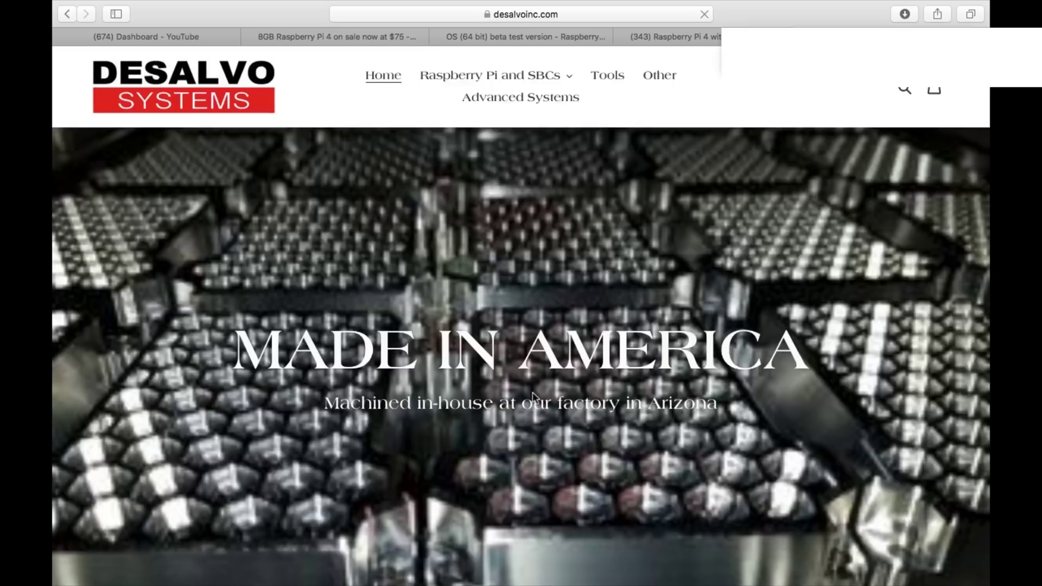
Show the kit-contents photo for the $49.95 Raspberry Pi 4 Case, then scroll back to the top
scroll(533, 394, "down", 10)
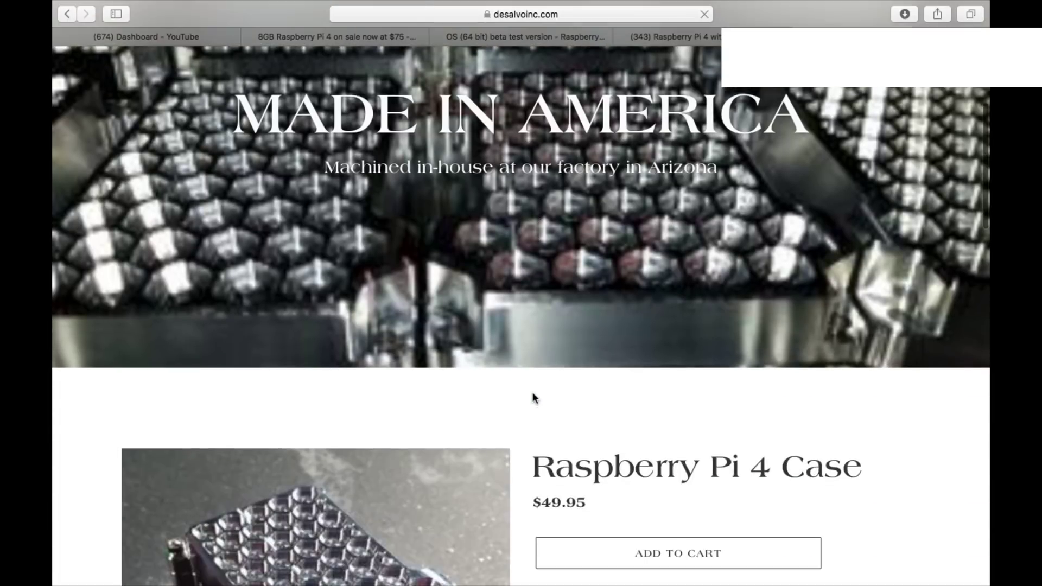
scroll(533, 398, "down", 5)
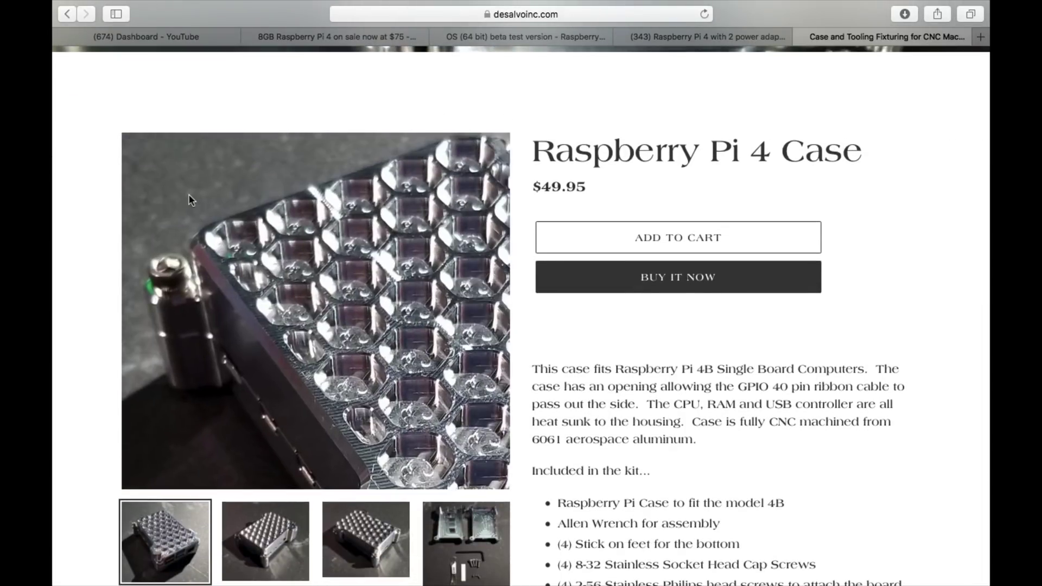
scroll(331, 321, "down", 6)
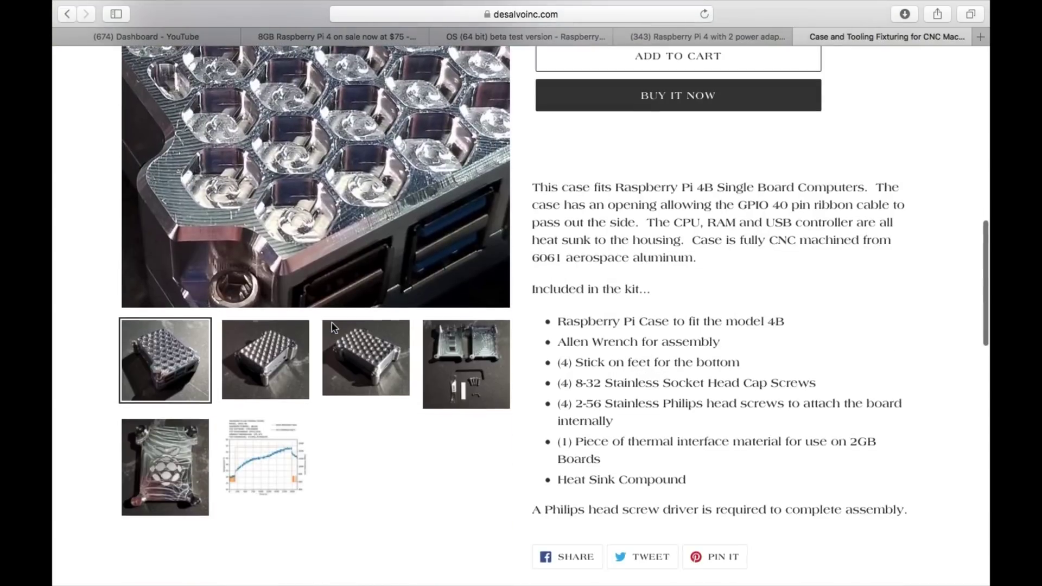
left_click(454, 357)
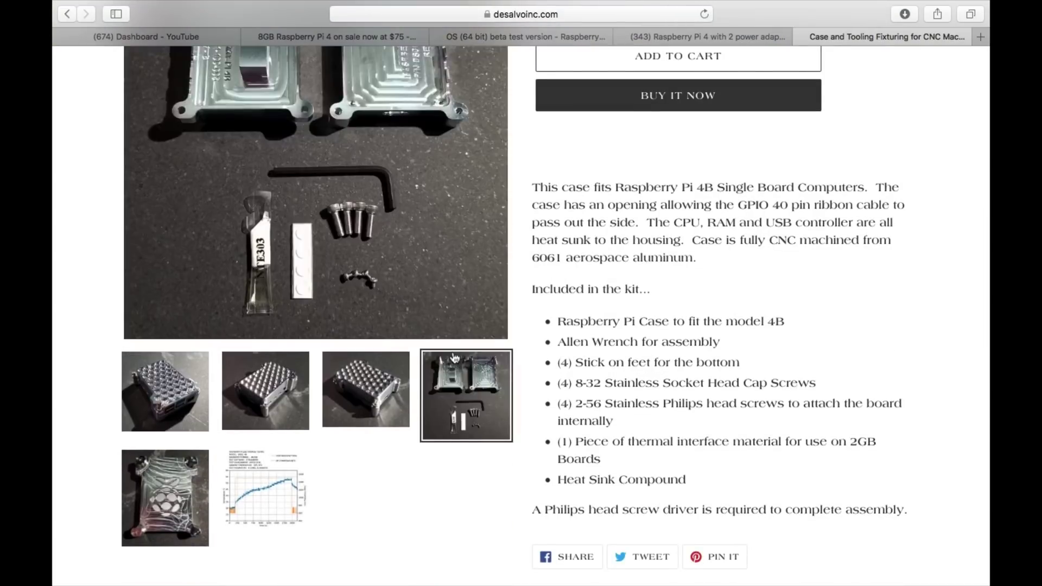
scroll(455, 357, "up", 6)
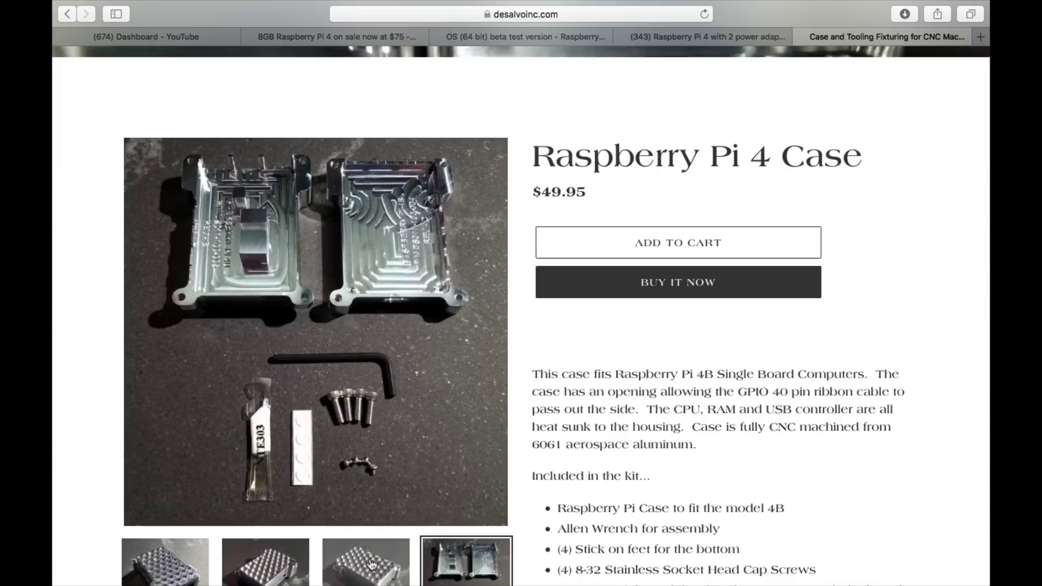
scroll(431, 387, "up", 10)
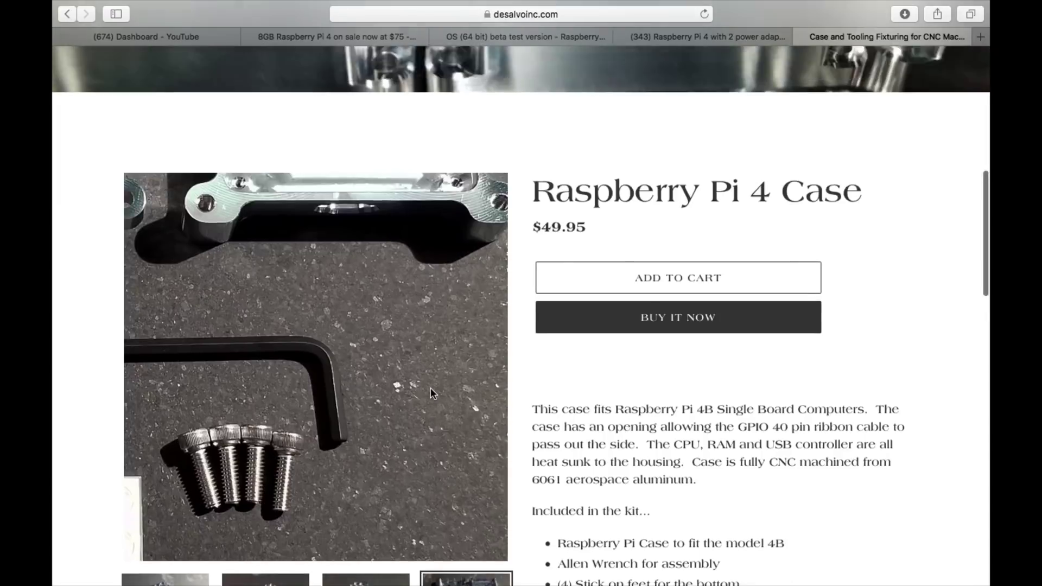
scroll(431, 391, "down", 10)
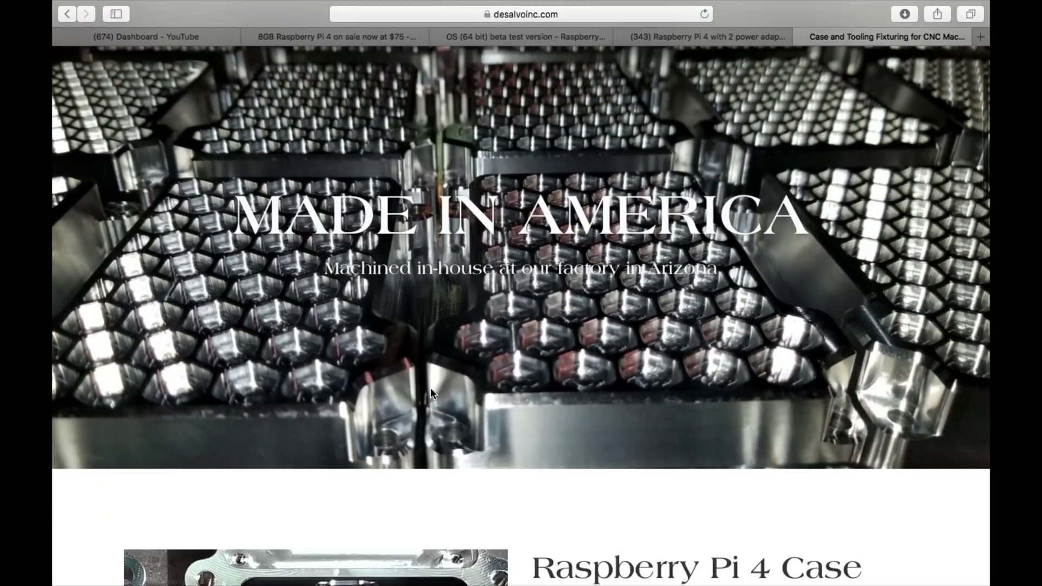
scroll(431, 390, "up", 3)
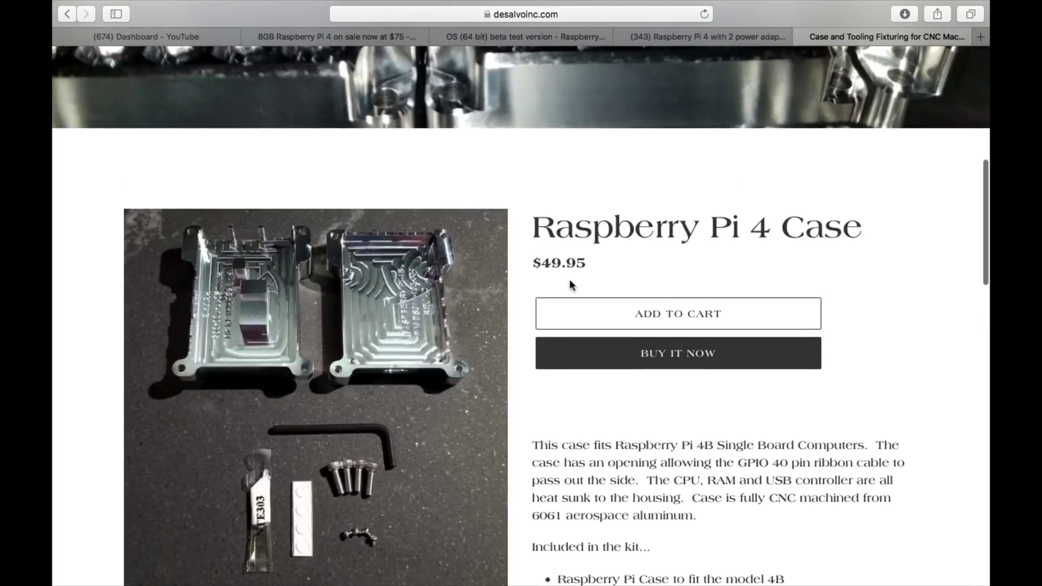
scroll(735, 267, "down", 1)
scroll(735, 267, "down", 10)
scroll(734, 262, "up", 20)
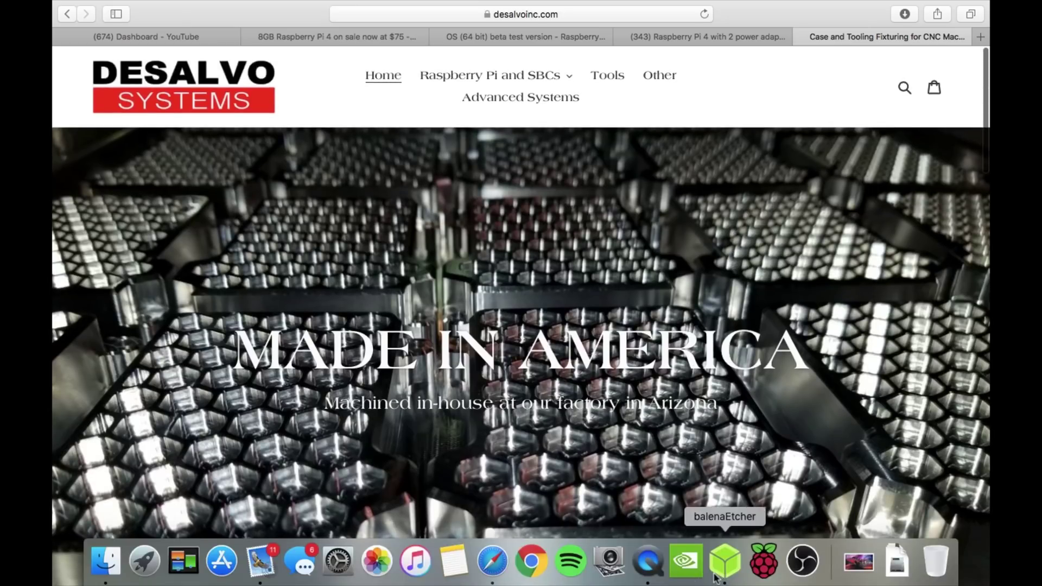
Switch back to balenaEtcher to see 'Flash Complete!' with 1 successful device for the arm64 image
left_click(716, 576)
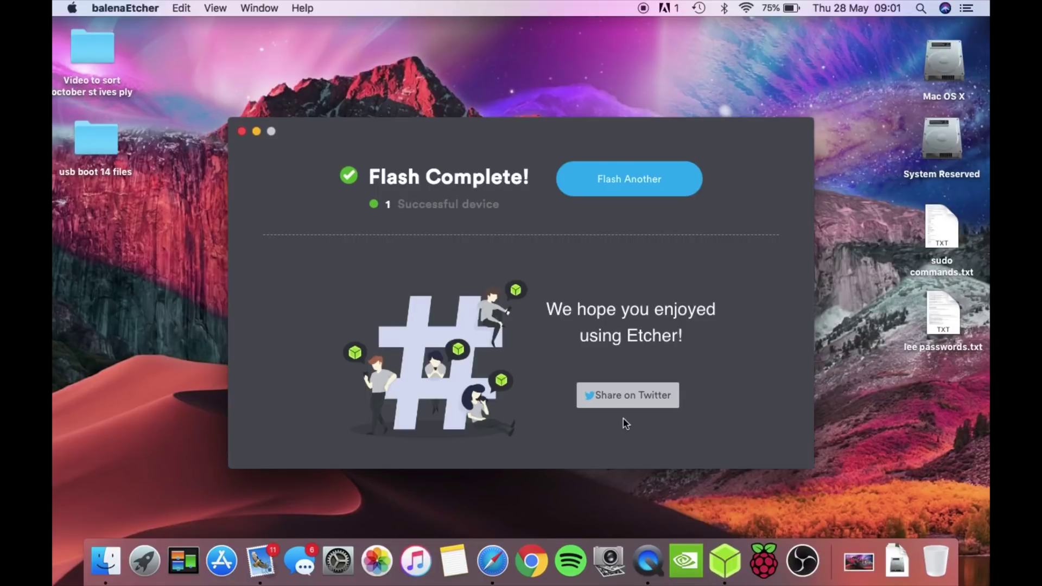